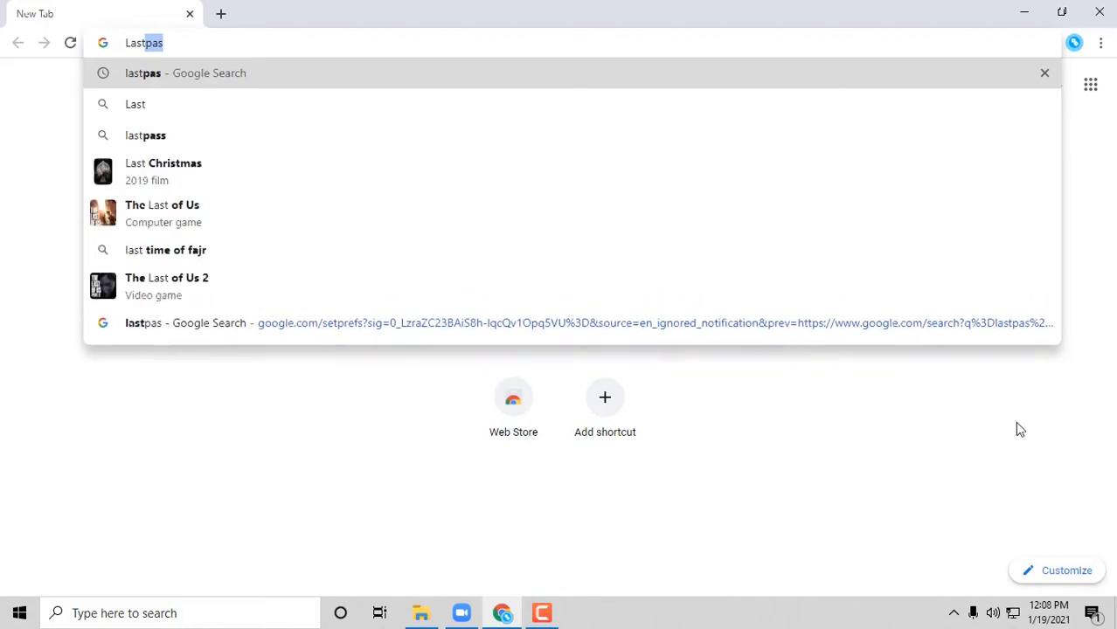
- Run the Google search for lastpass and open the official LastPass website
{"action": "key", "text": "Return"}
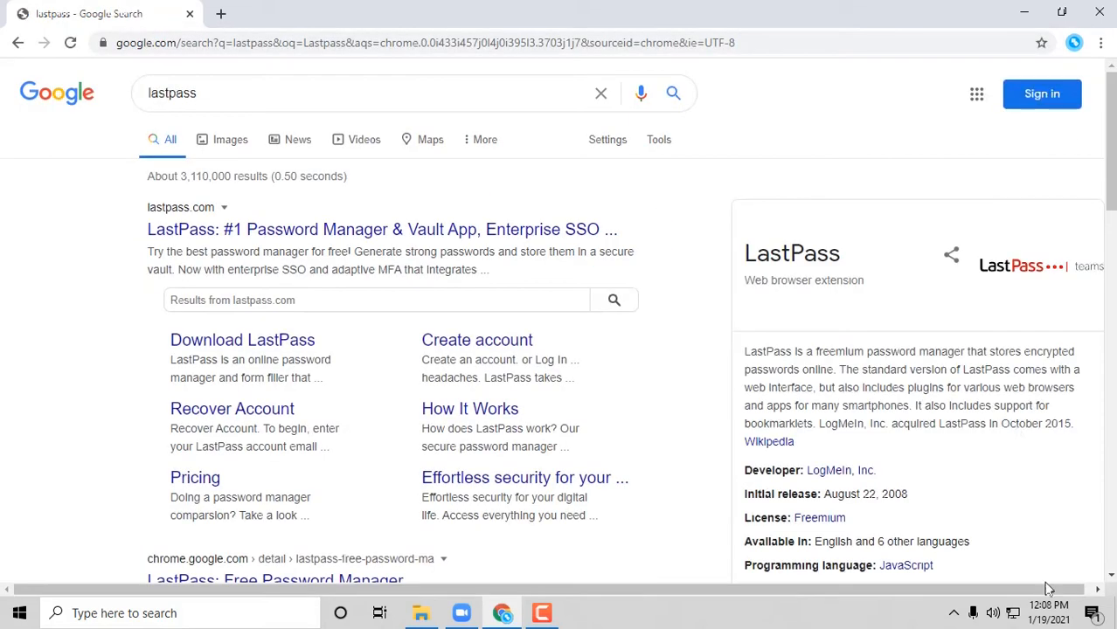
{"action": "left_click", "coordinate": [522, 231]}
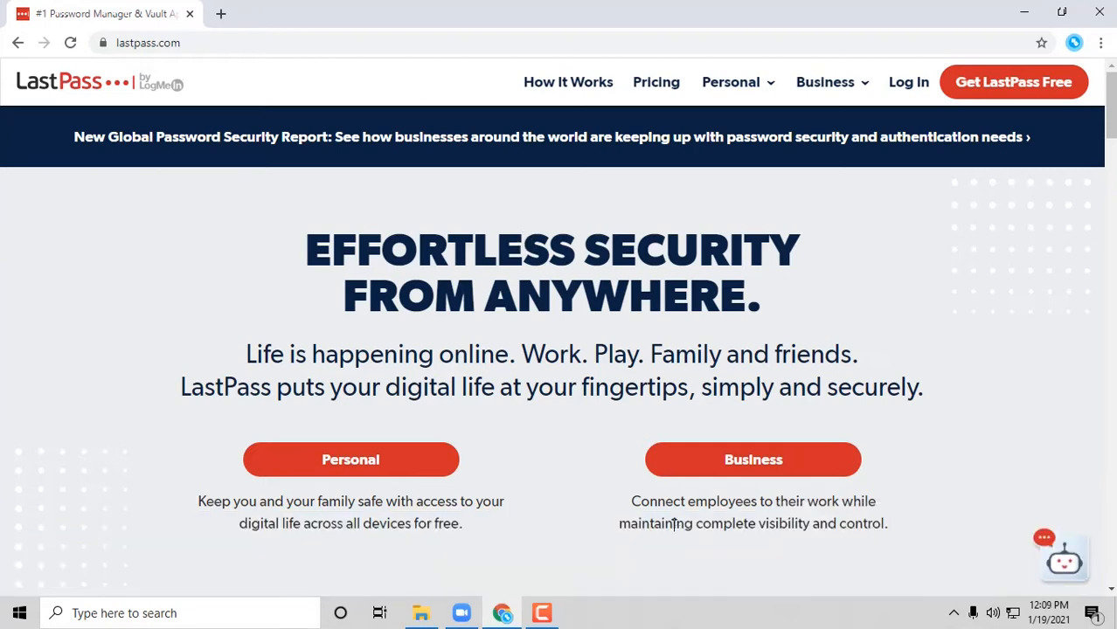
- Scroll the LastPass homepage down to the Free, Premium and Families pricing cards
{"action": "scroll", "coordinate": [482, 554], "scroll_direction": "down", "scroll_amount": 1}
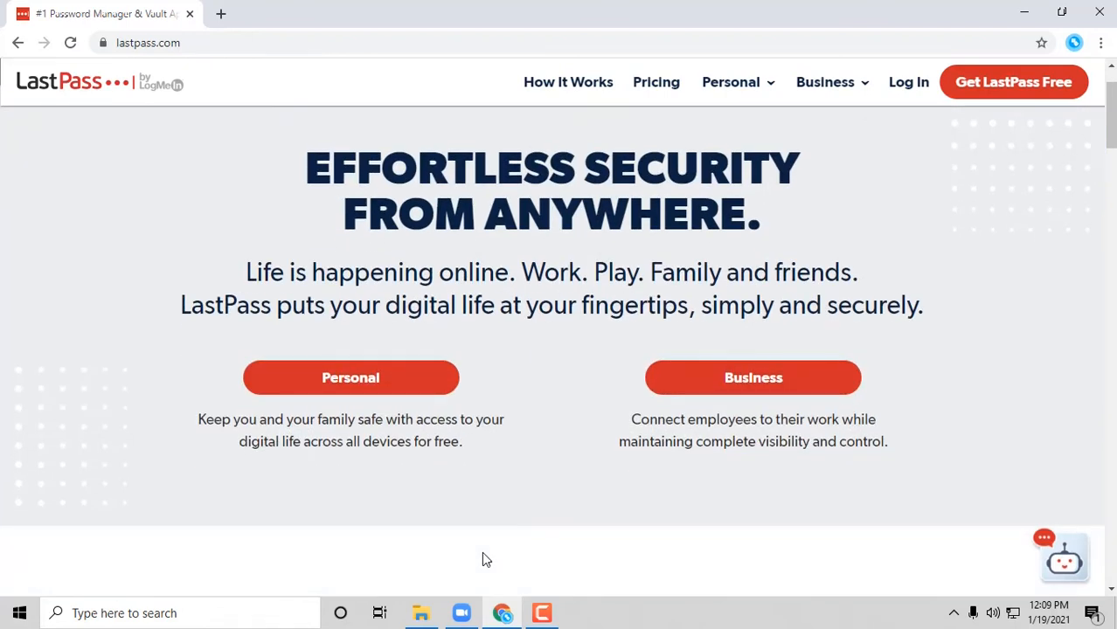
{"action": "scroll", "coordinate": [484, 510], "scroll_direction": "up", "scroll_amount": 1}
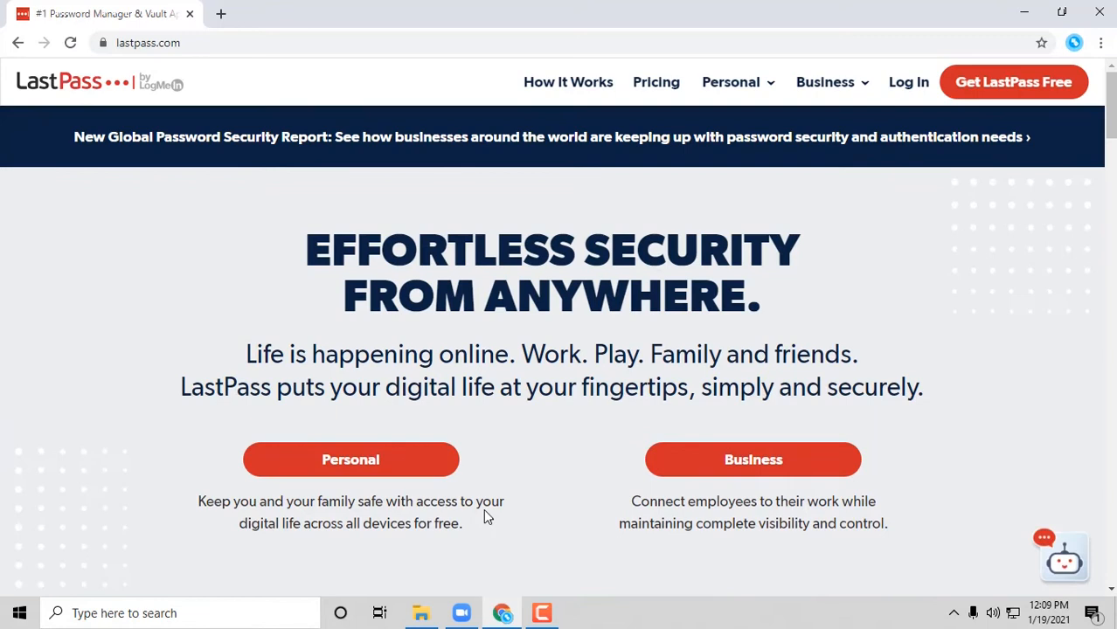
{"action": "scroll", "coordinate": [470, 479], "scroll_direction": "down", "scroll_amount": 1}
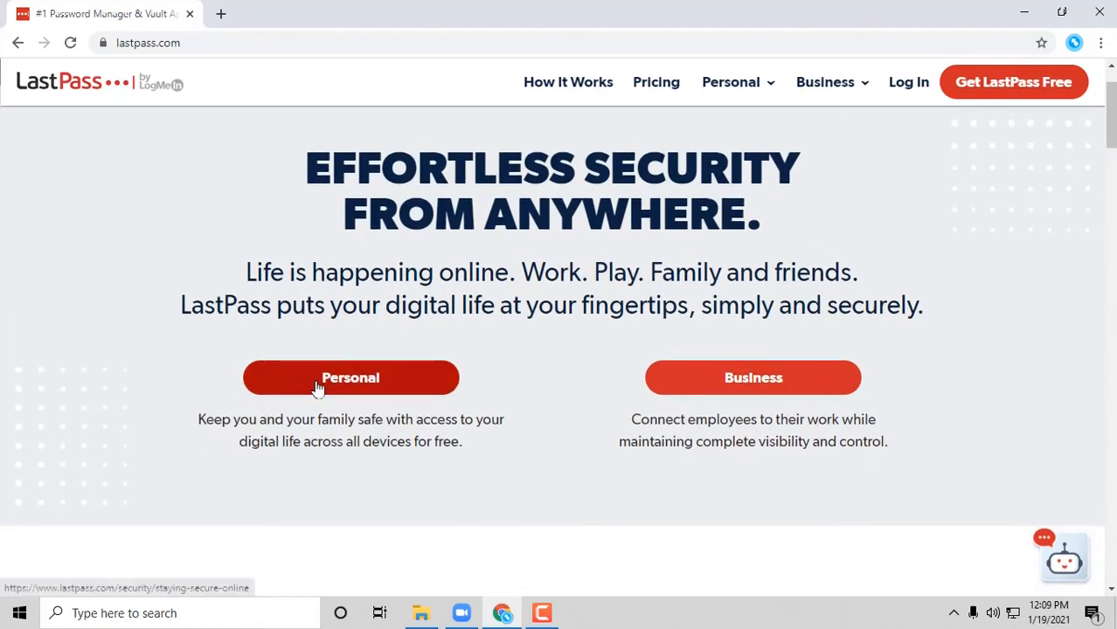
{"action": "scroll", "coordinate": [360, 419], "scroll_direction": "down", "scroll_amount": 4}
{"action": "scroll", "coordinate": [824, 418], "scroll_direction": "up", "scroll_amount": 2}
{"action": "scroll", "coordinate": [824, 419], "scroll_direction": "down", "scroll_amount": 5}
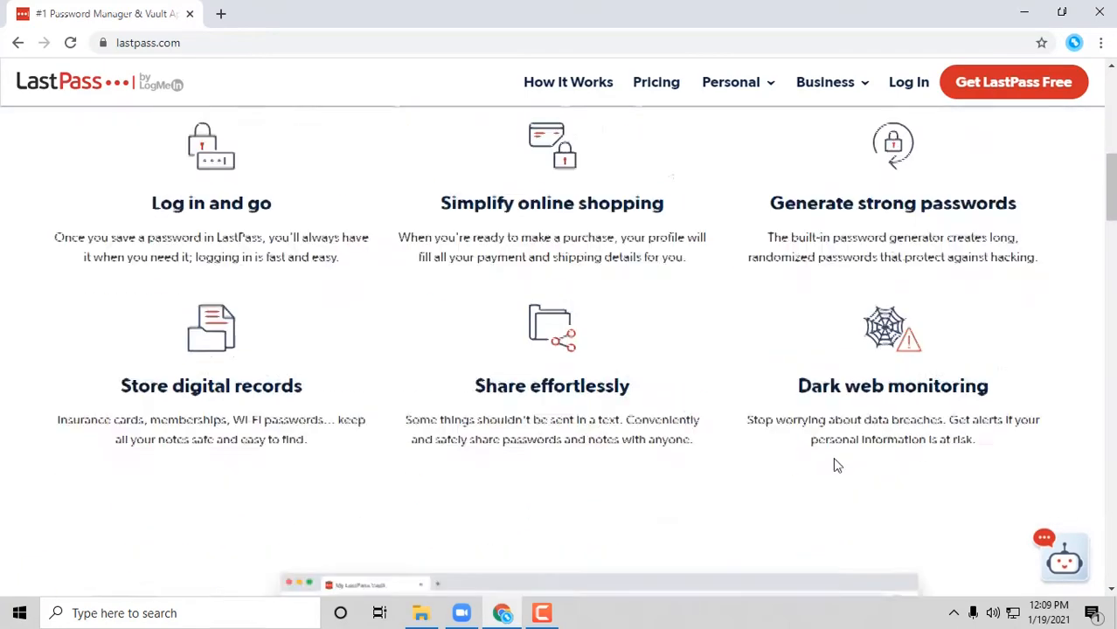
{"action": "scroll", "coordinate": [834, 465], "scroll_direction": "down", "scroll_amount": 6}
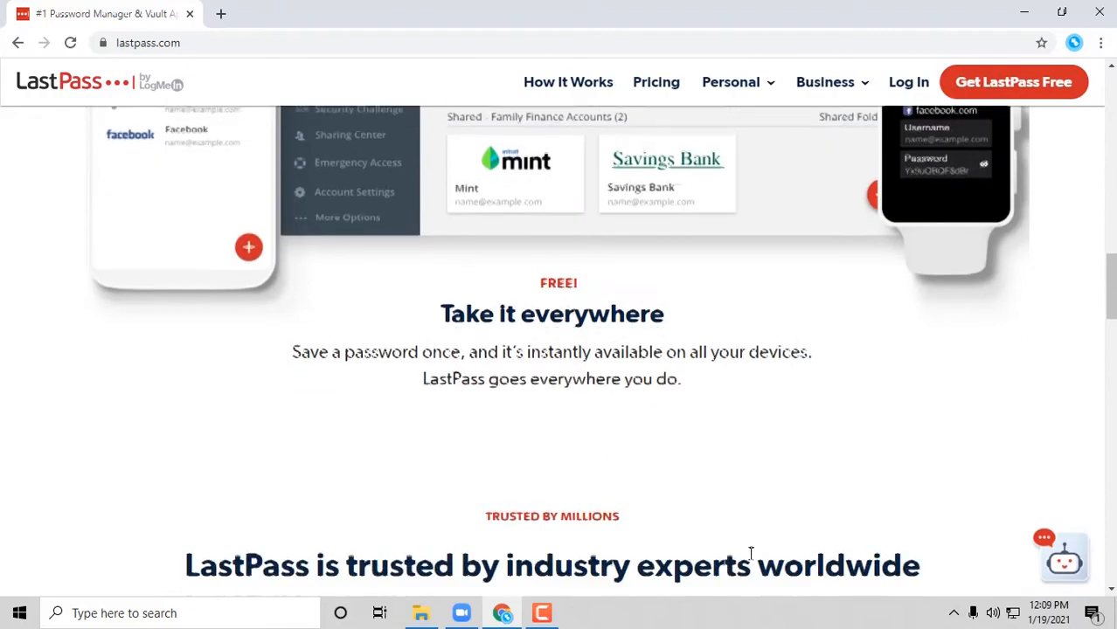
{"action": "scroll", "coordinate": [746, 554], "scroll_direction": "down", "scroll_amount": 15}
{"action": "scroll", "coordinate": [732, 563], "scroll_direction": "up", "scroll_amount": 7}
{"action": "scroll", "coordinate": [515, 492], "scroll_direction": "down", "scroll_amount": 3}
{"action": "scroll", "coordinate": [923, 324], "scroll_direction": "up", "scroll_amount": 1}
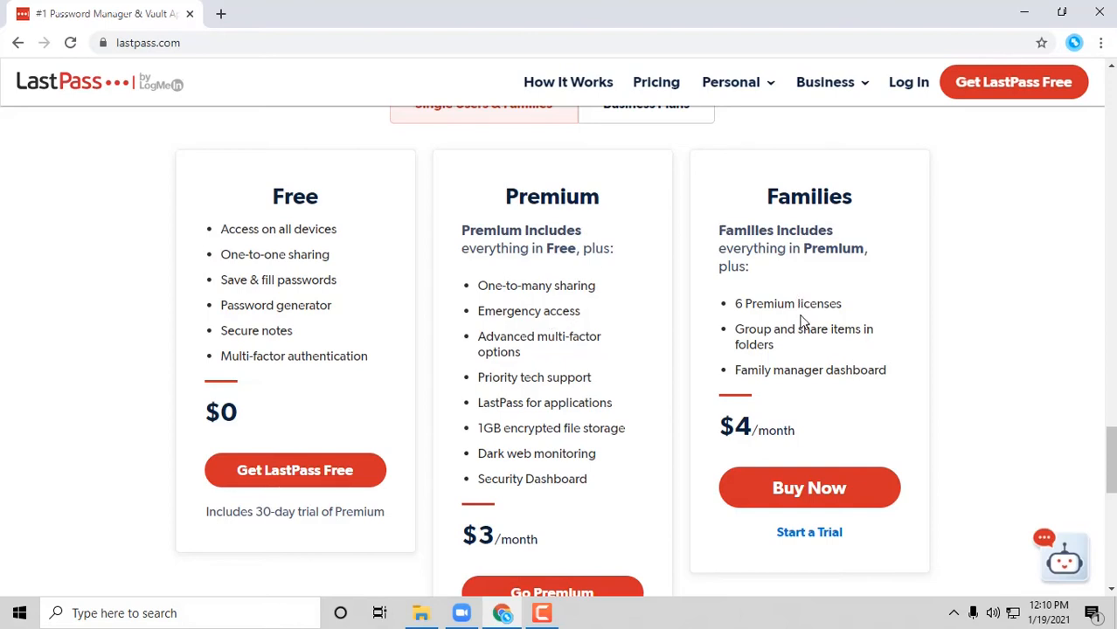
{"action": "left_click", "coordinate": [318, 473]}
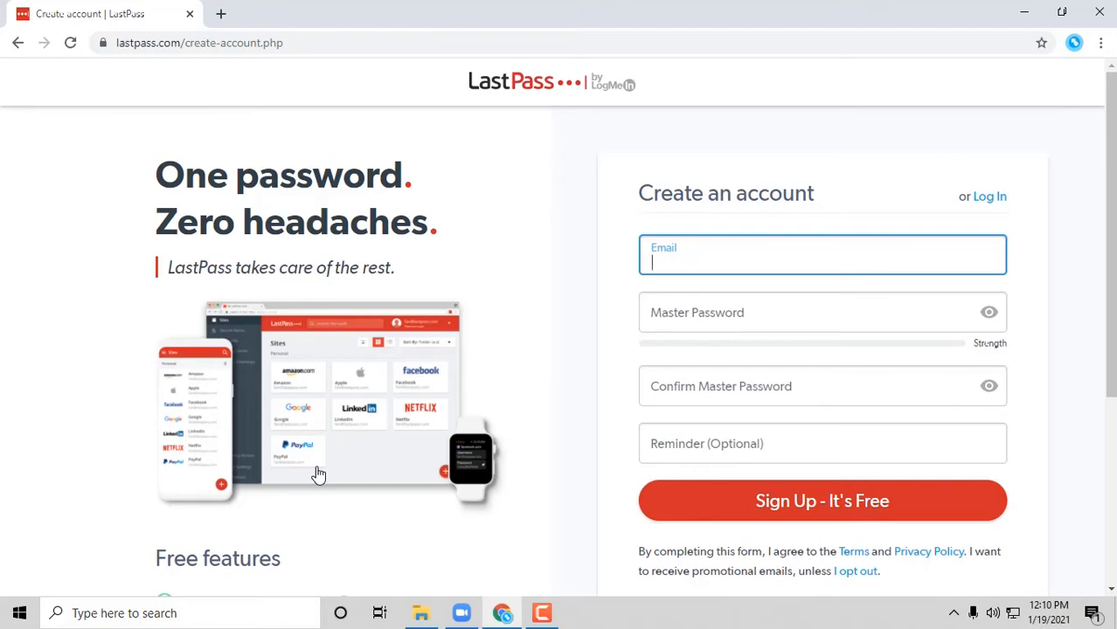
- Enter the account e-mail address in the LastPass sign-up form
{"action": "scroll", "coordinate": [244, 507], "scroll_direction": "down", "scroll_amount": 1}
{"action": "left_click", "coordinate": [726, 223]}
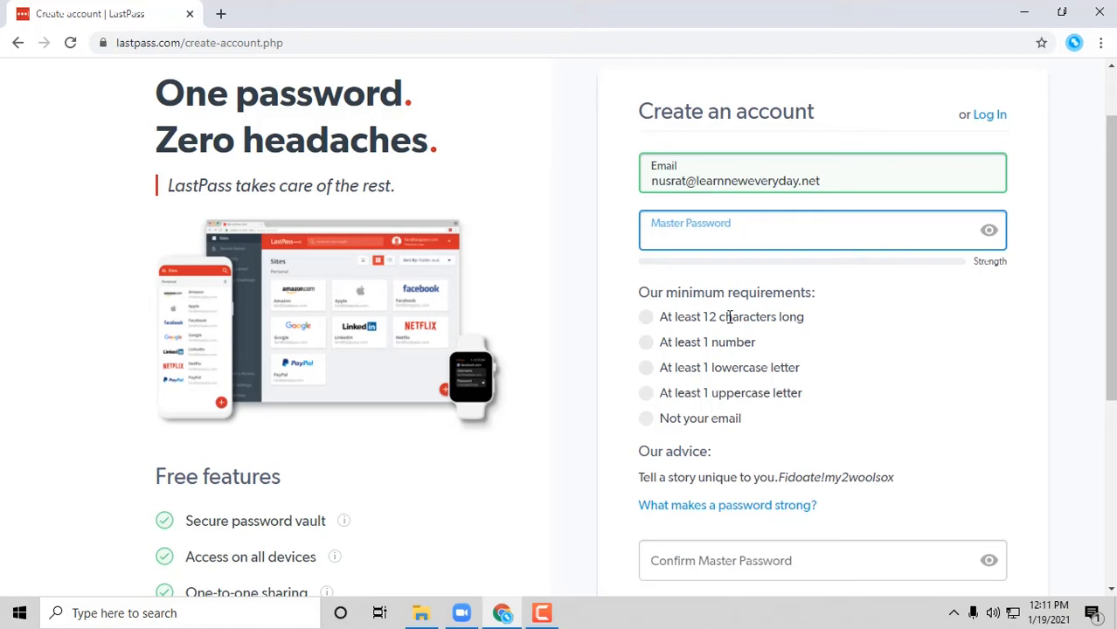
- Paste the master password and repeat it in Confirm Master Password
{"action": "key", "text": "ctrl+v"}
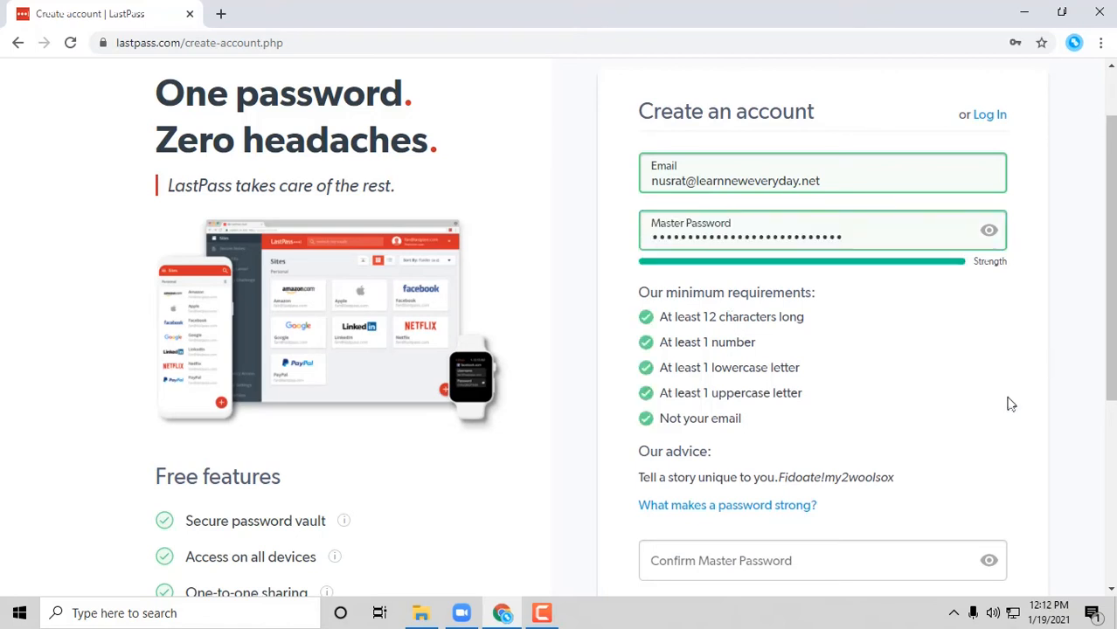
{"action": "scroll", "coordinate": [892, 462], "scroll_direction": "down", "scroll_amount": 1}
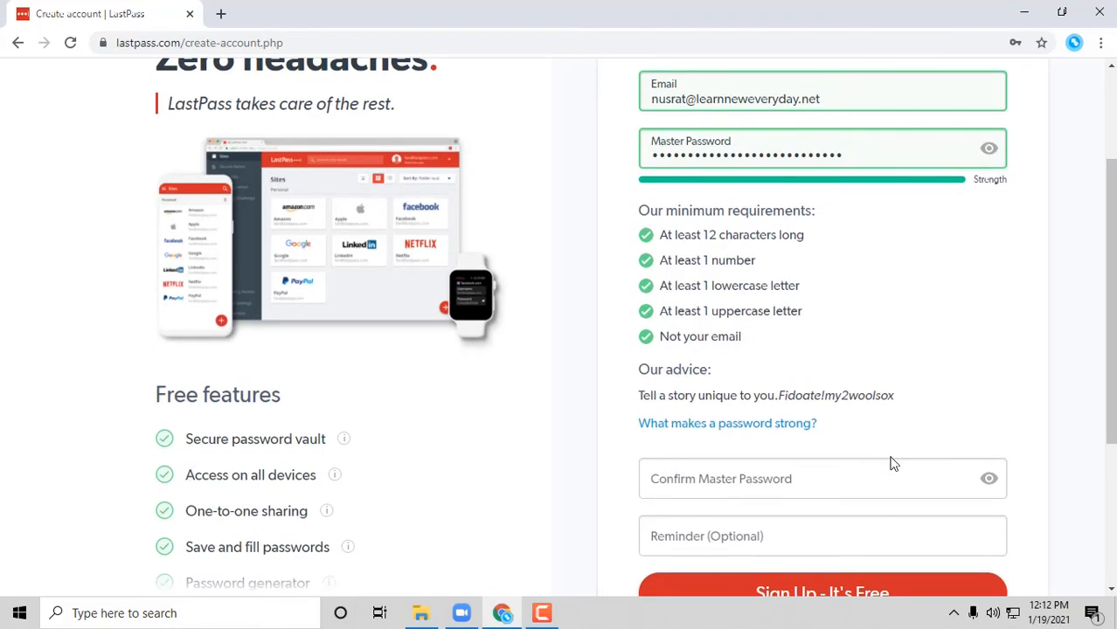
{"action": "scroll", "coordinate": [893, 462], "scroll_direction": "down", "scroll_amount": 1}
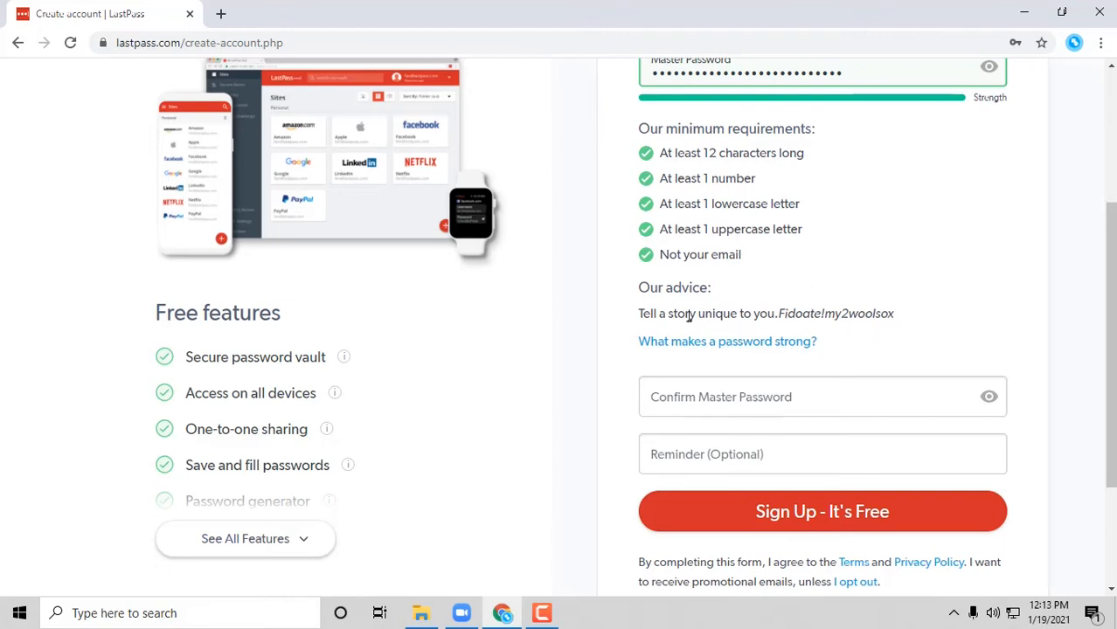
{"action": "left_click", "coordinate": [895, 403]}
{"action": "scroll", "coordinate": [895, 402], "scroll_direction": "down", "scroll_amount": 1}
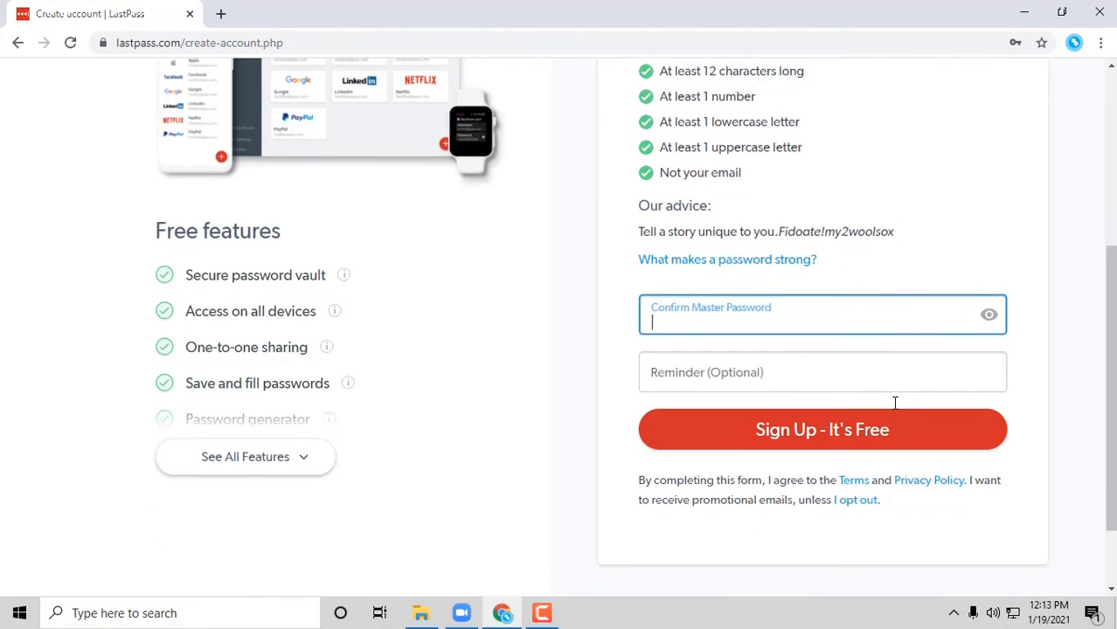
{"action": "key", "text": "ctrl+v"}
{"action": "left_click", "coordinate": [725, 385]}
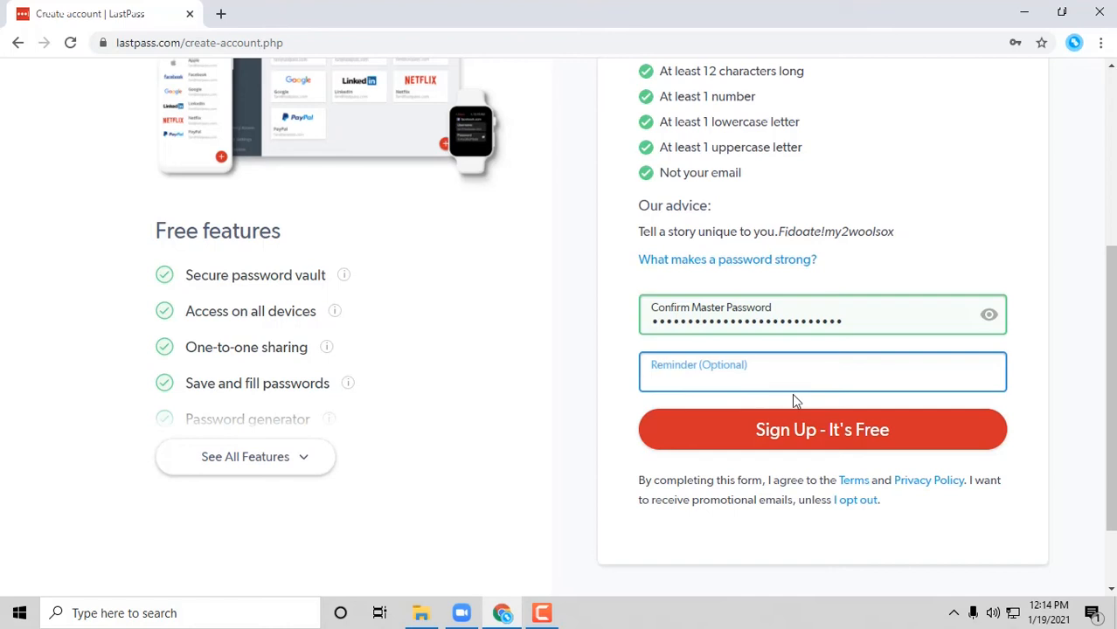
- Sign up, add the LastPass extension to Chrome, and start a new tab with 'last' typed
{"action": "left_click", "coordinate": [925, 439]}
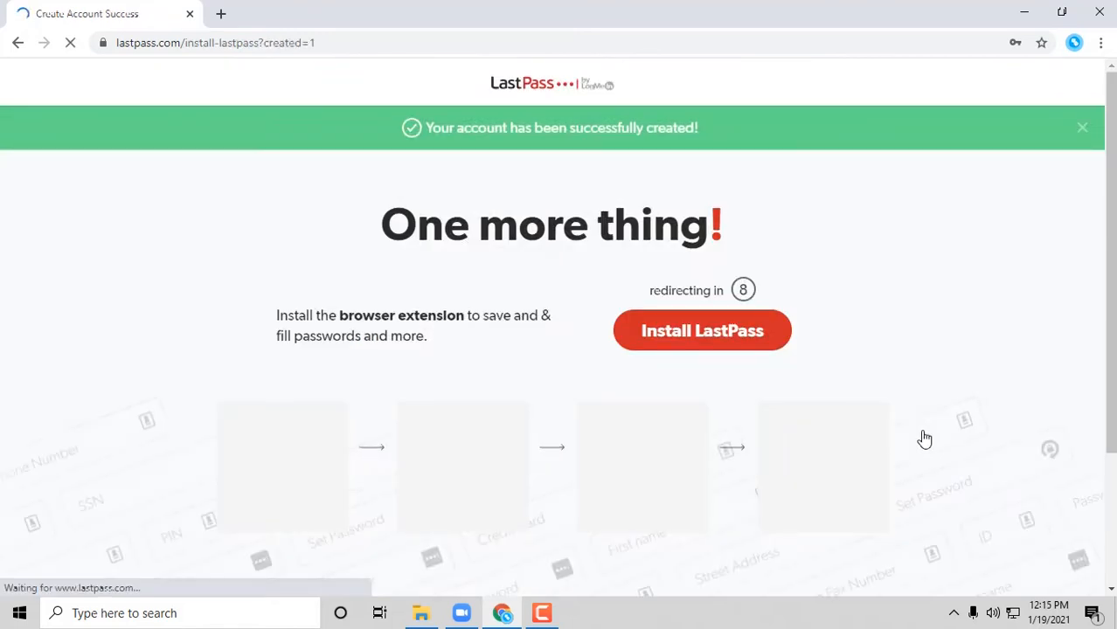
{"action": "left_click", "coordinate": [704, 336]}
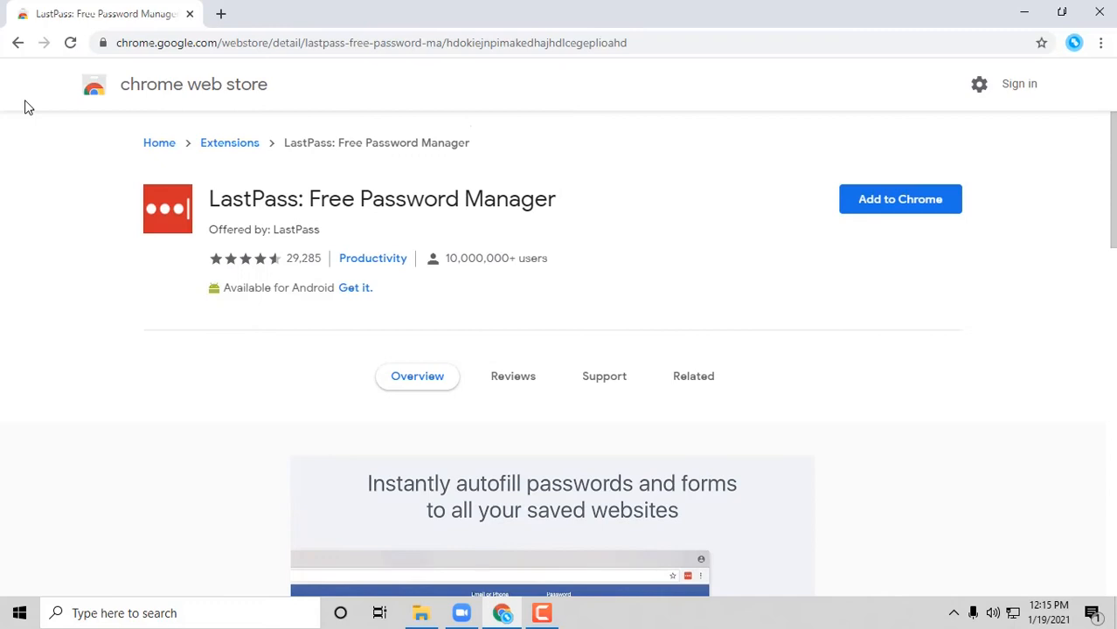
{"action": "left_click", "coordinate": [914, 206]}
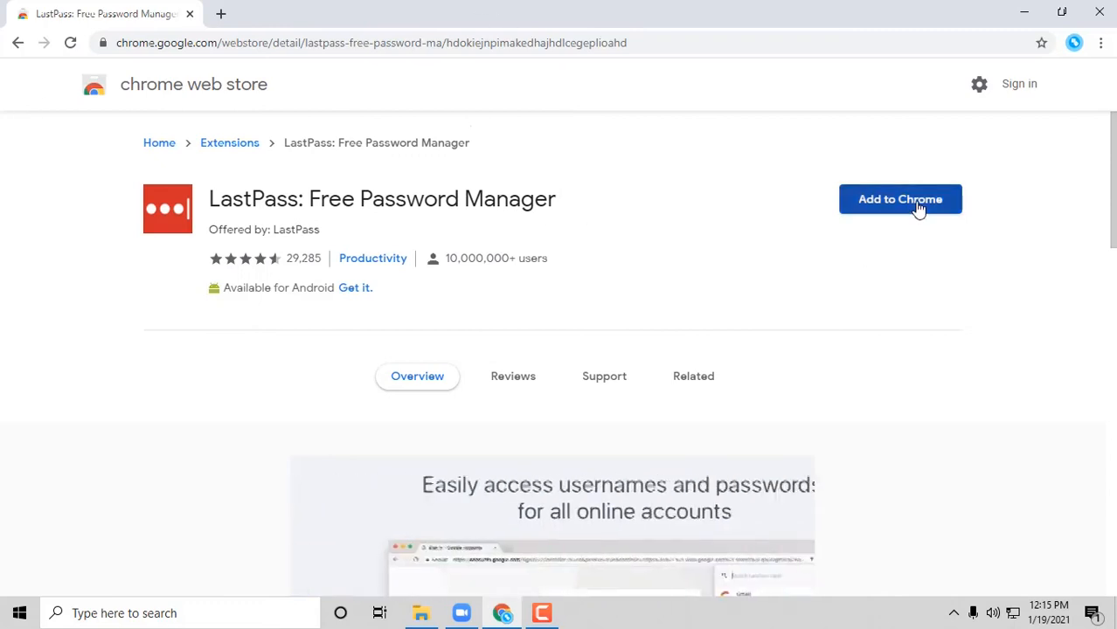
{"action": "left_click", "coordinate": [589, 206]}
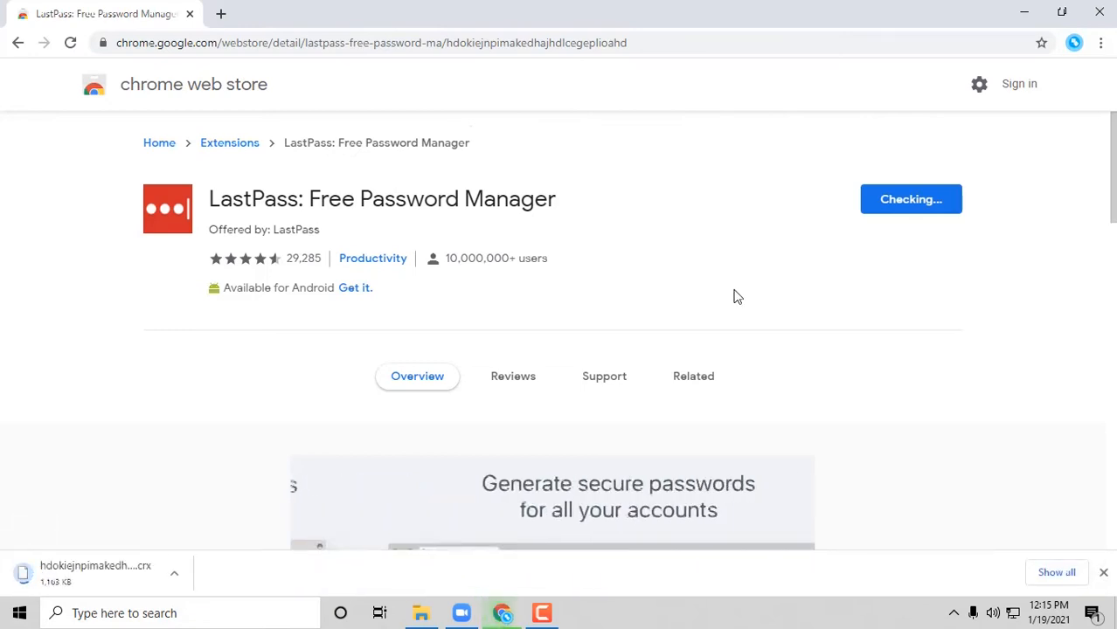
{"action": "left_click", "coordinate": [224, 11]}
{"action": "type", "text": "last"}
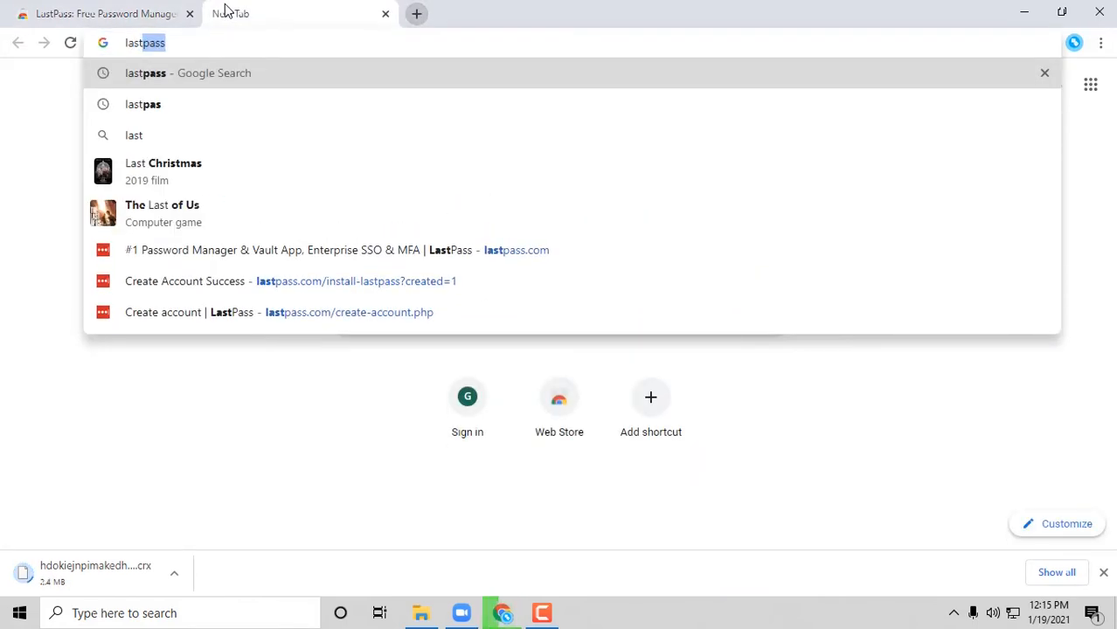
- Open lastpass.com from the suggestion, log in, and open the LastPass extension menu
{"action": "left_click", "coordinate": [352, 257]}
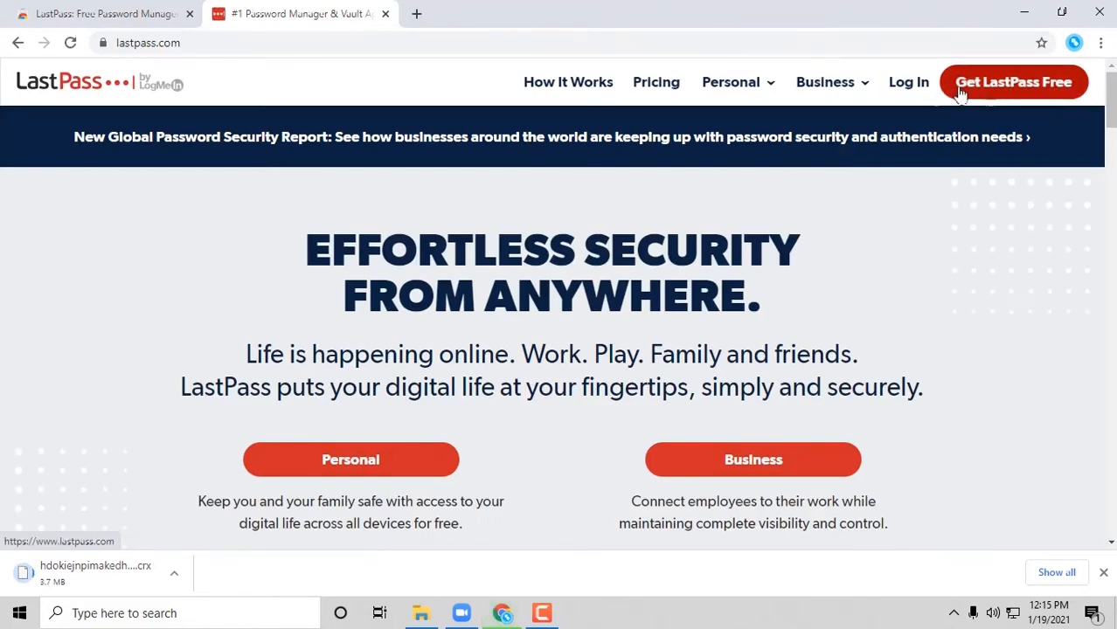
{"action": "left_click", "coordinate": [909, 87]}
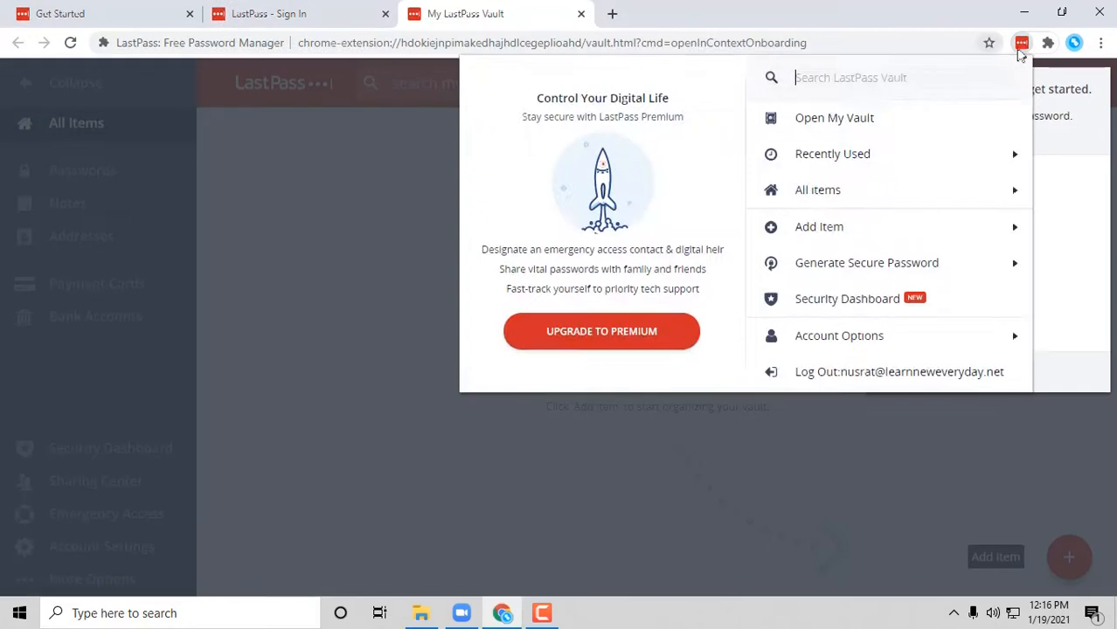
{"action": "left_click", "coordinate": [1022, 43]}
- Close the extension and profile menus and dismiss the welcome popup to reveal the vault
{"action": "left_click", "coordinate": [1022, 45]}
{"action": "left_click", "coordinate": [1074, 44]}
{"action": "left_click", "coordinate": [1074, 51]}
{"action": "left_click", "coordinate": [680, 447]}
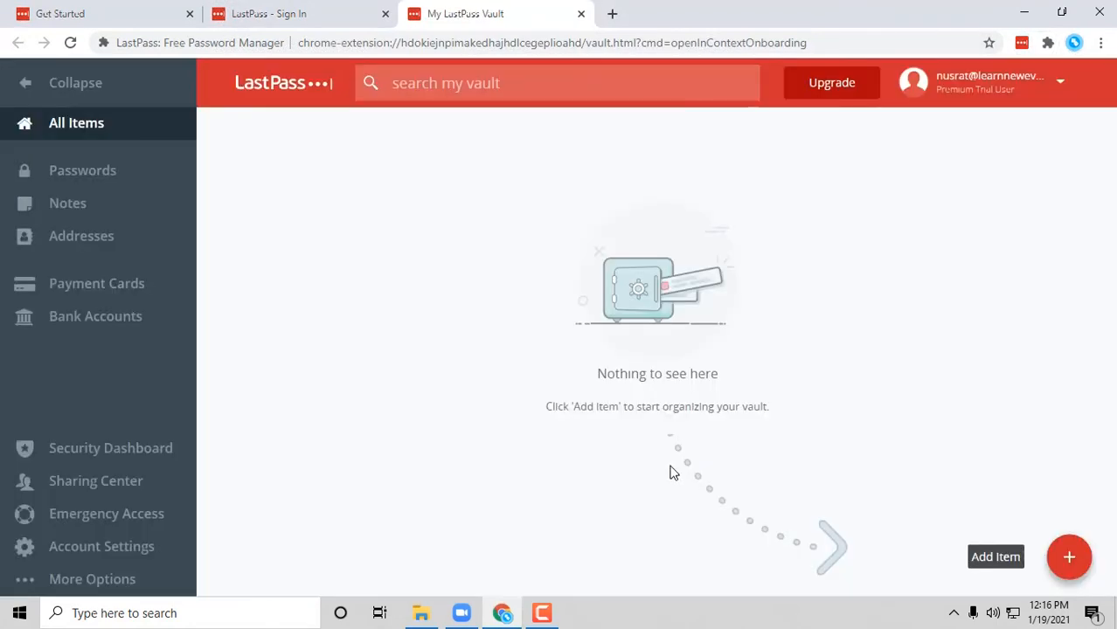
{"action": "left_click", "coordinate": [1020, 44]}
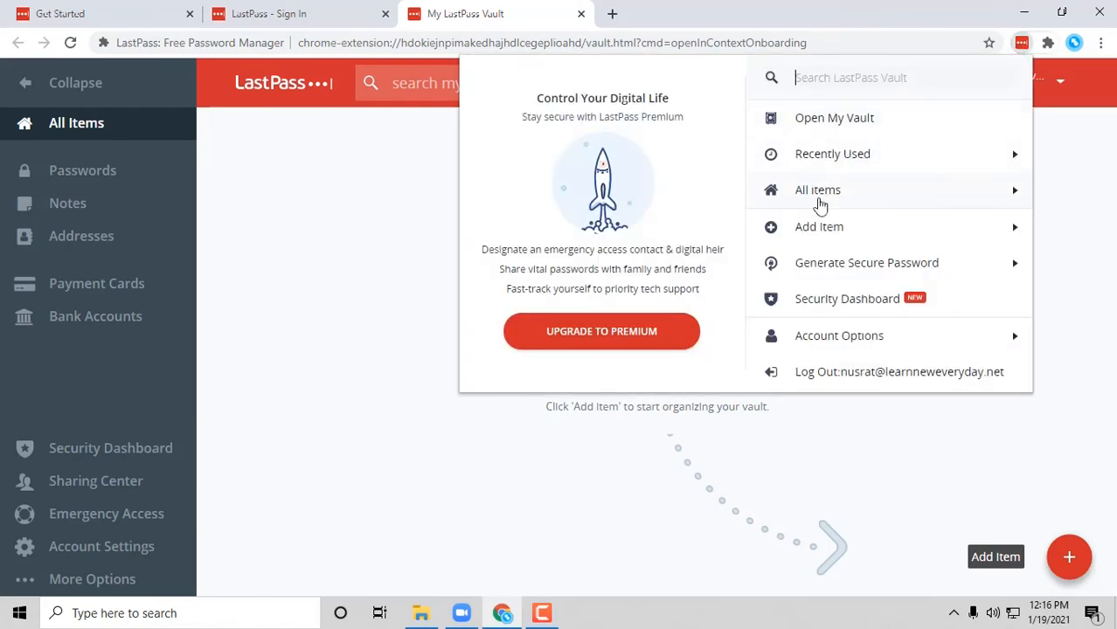
{"action": "left_click", "coordinate": [818, 198]}
{"action": "left_click", "coordinate": [776, 504]}
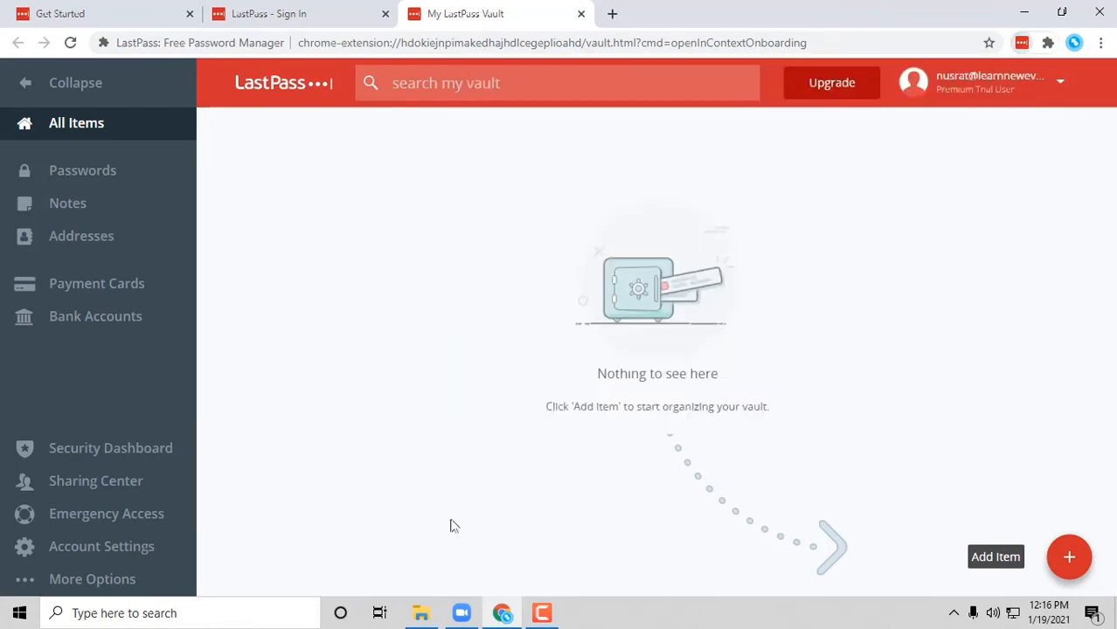
- Browse Passwords, Notes, Addresses, Payment Cards and Bank Accounts, then the Security Dashboard
{"action": "left_click", "coordinate": [90, 182]}
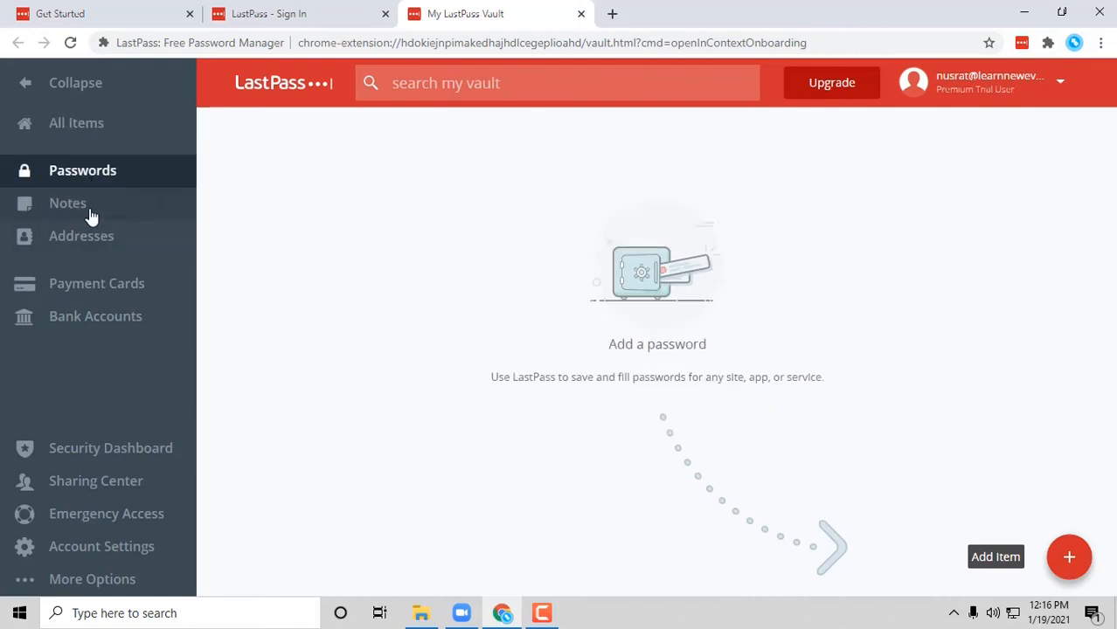
{"action": "left_click", "coordinate": [91, 210]}
{"action": "left_click", "coordinate": [98, 244]}
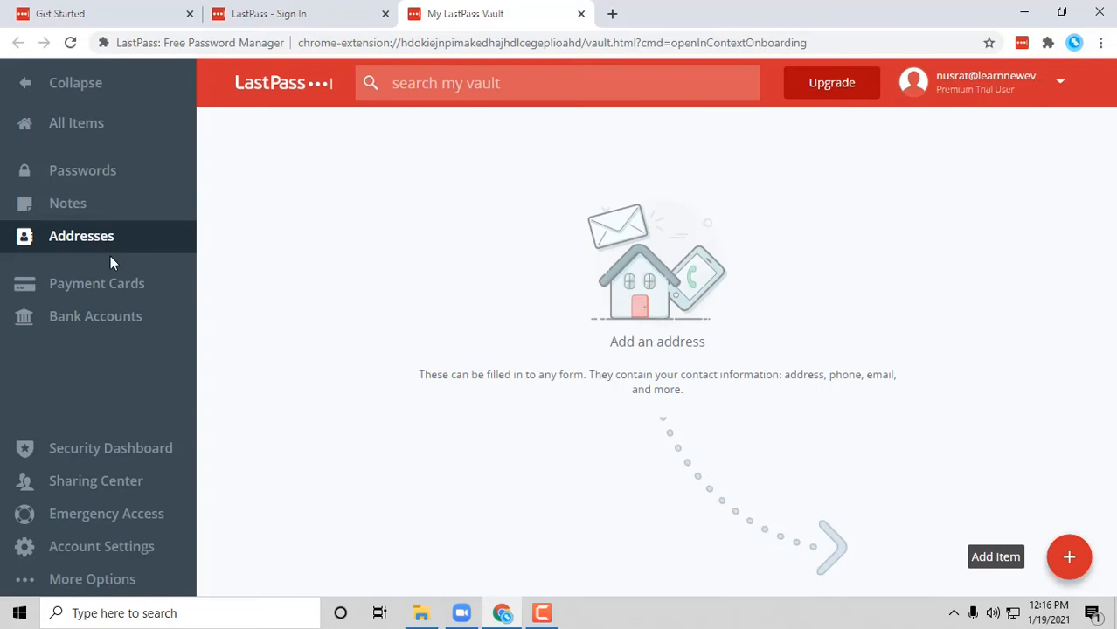
{"action": "left_click", "coordinate": [127, 291]}
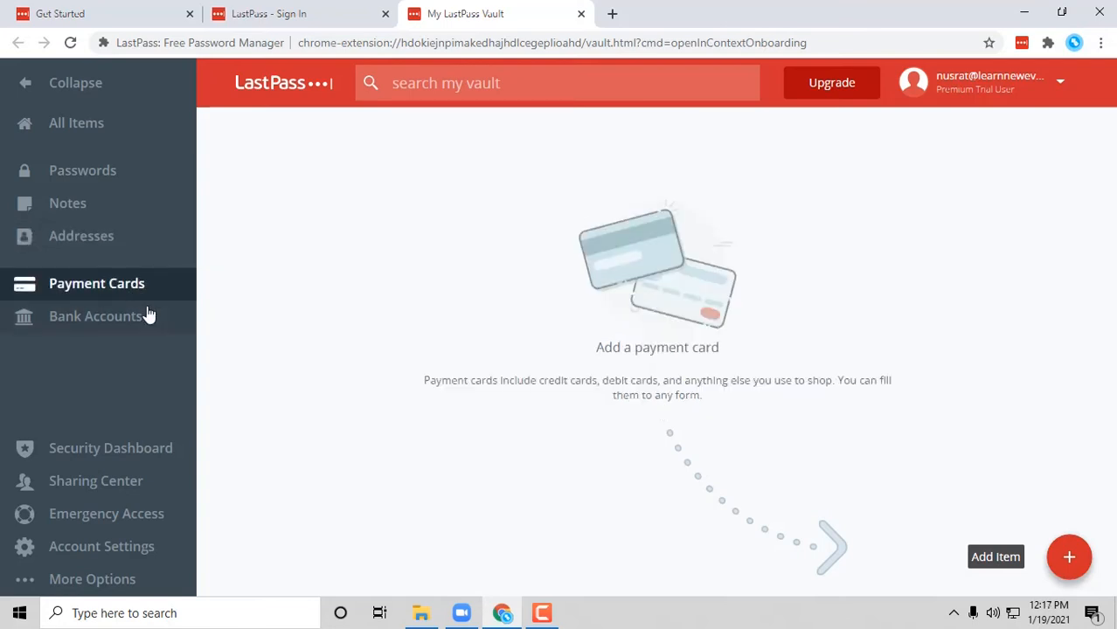
{"action": "left_click", "coordinate": [146, 322]}
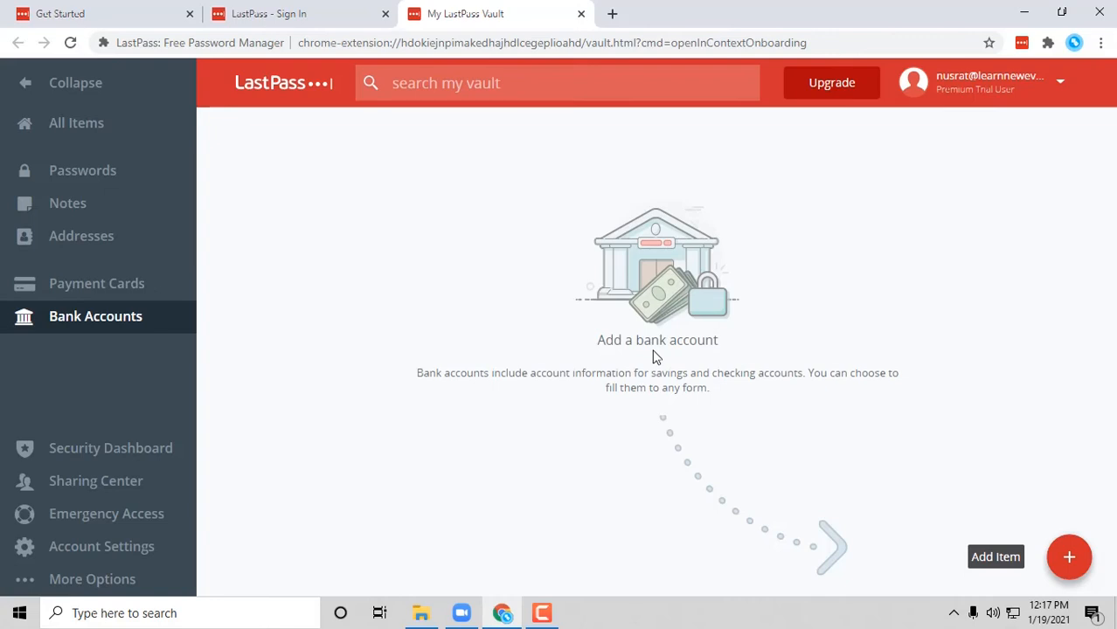
{"action": "left_click", "coordinate": [154, 449]}
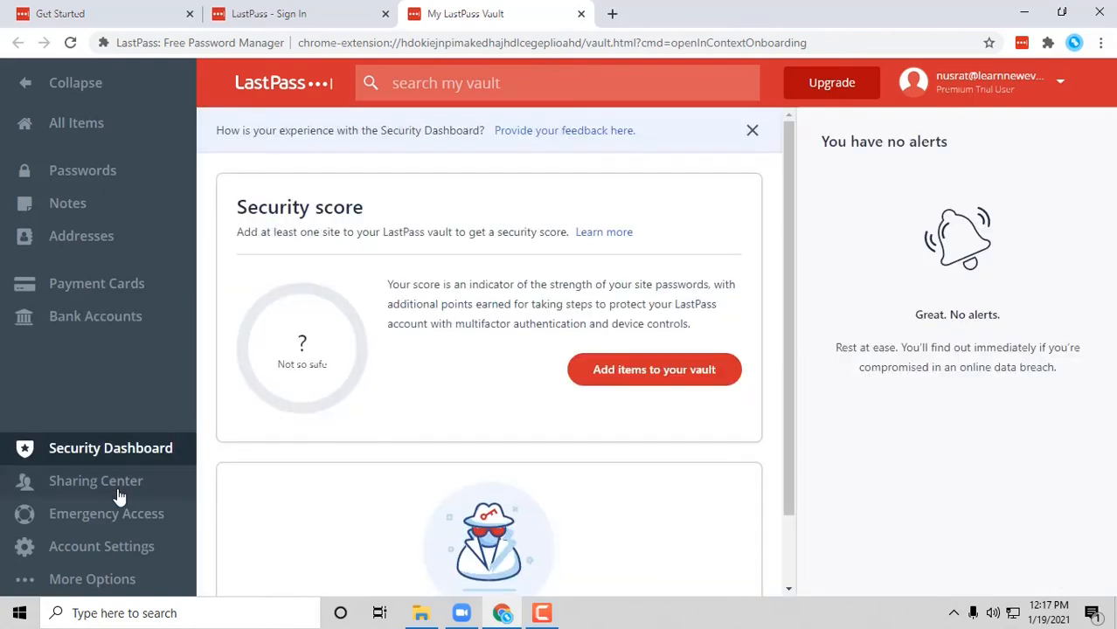
- View Sharing Center, Emergency Access and its People Who Trust Me tab, then Account Settings
{"action": "left_click", "coordinate": [119, 490]}
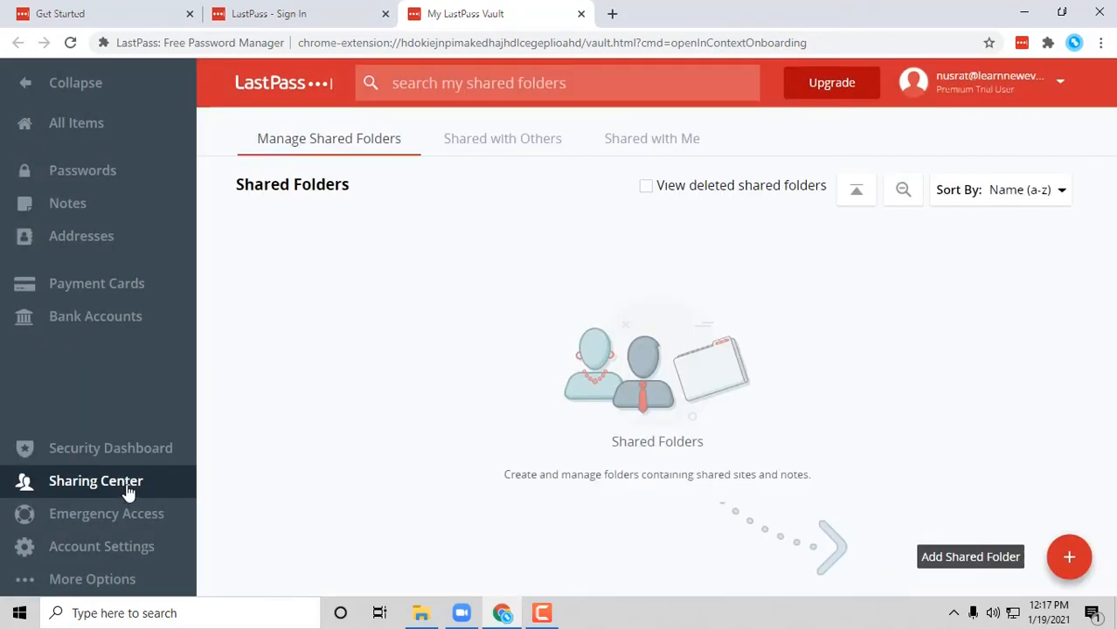
{"action": "left_click", "coordinate": [129, 529]}
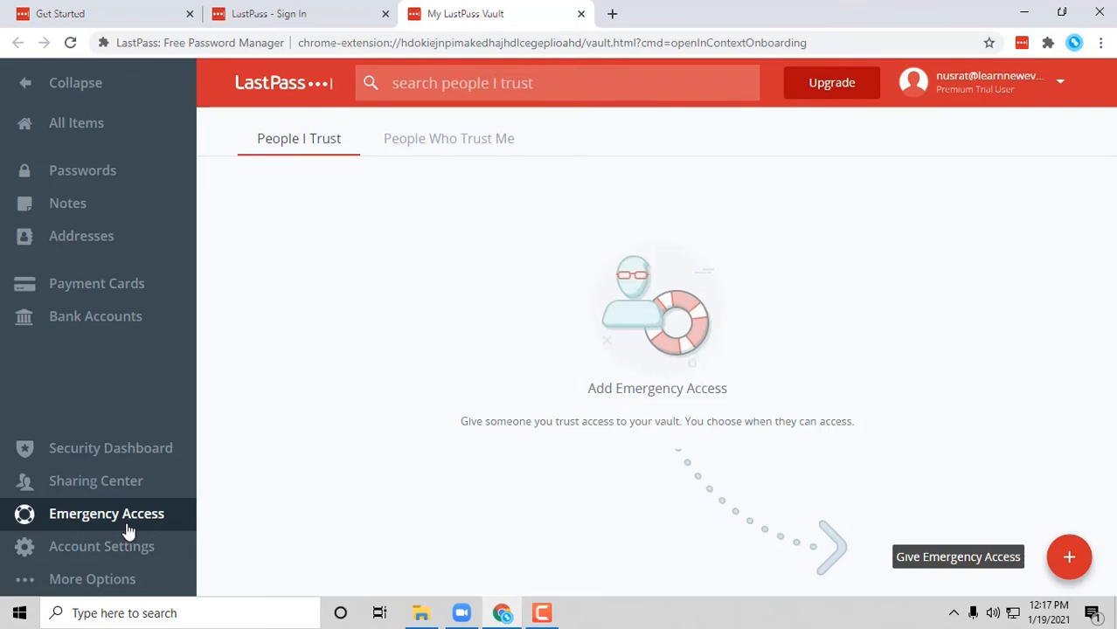
{"action": "left_click", "coordinate": [461, 139]}
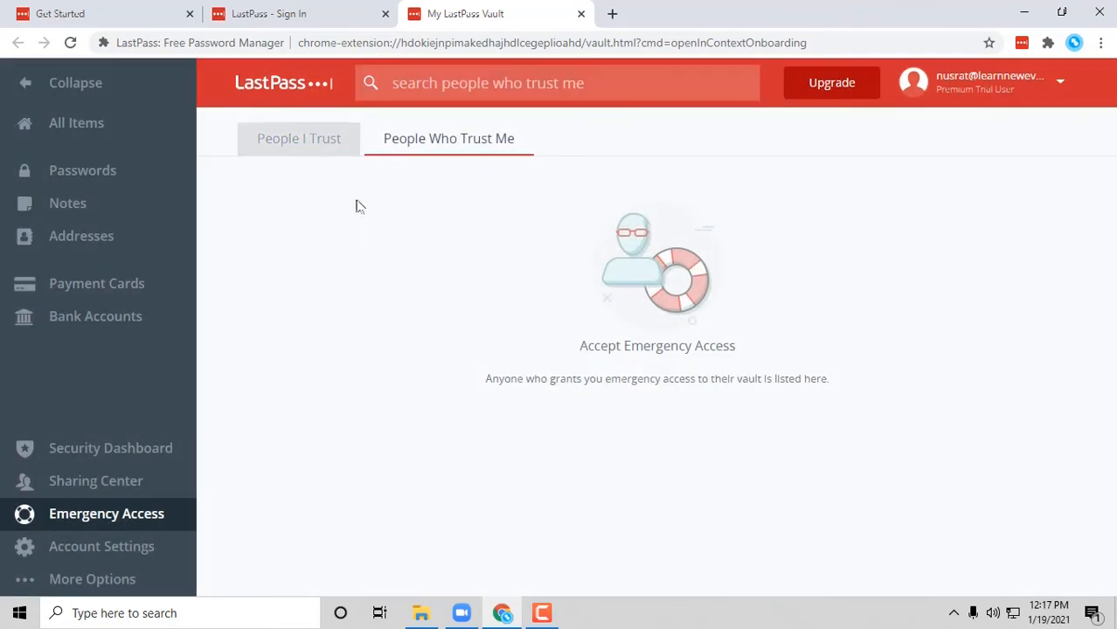
{"action": "left_click", "coordinate": [109, 544]}
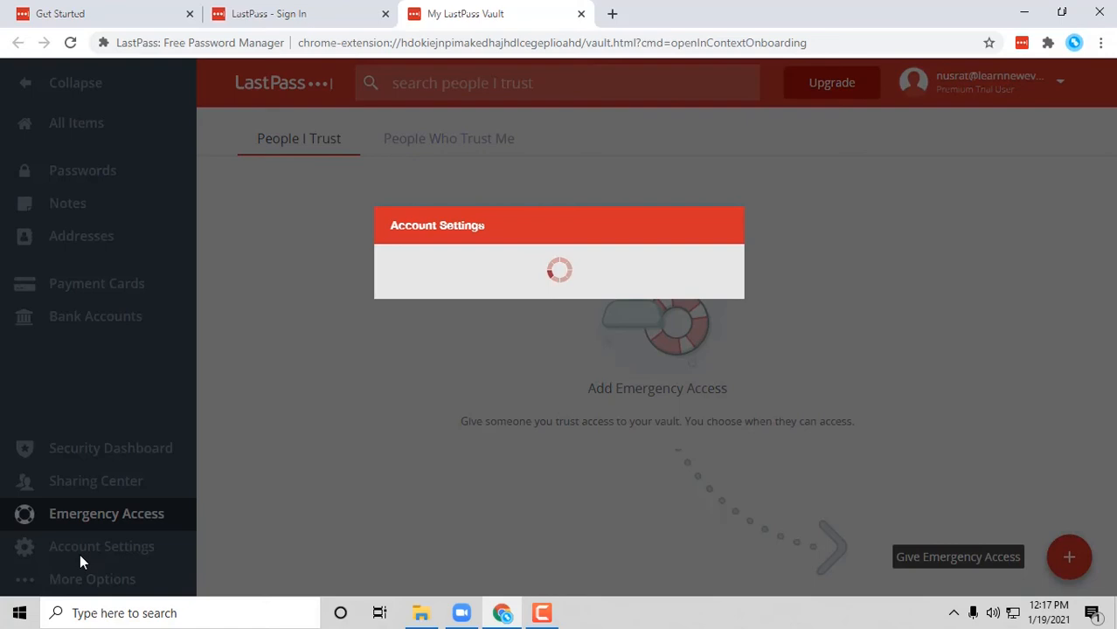
- Scroll through the Account Settings dialog and close it
{"action": "scroll", "coordinate": [573, 345], "scroll_direction": "down", "scroll_amount": 3}
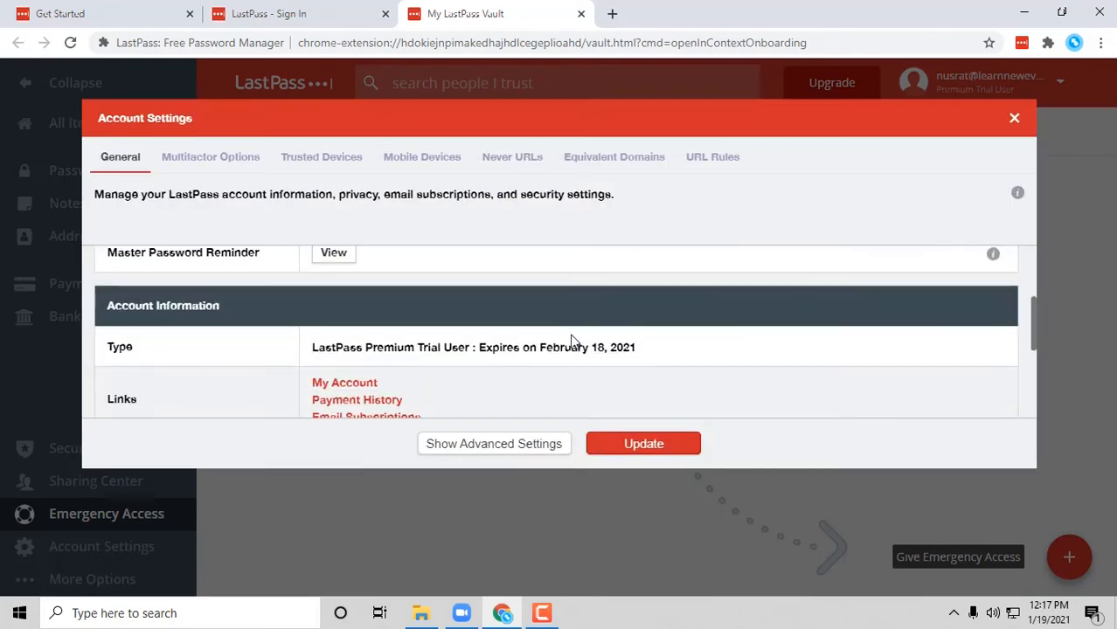
{"action": "scroll", "coordinate": [573, 354], "scroll_direction": "down", "scroll_amount": 4}
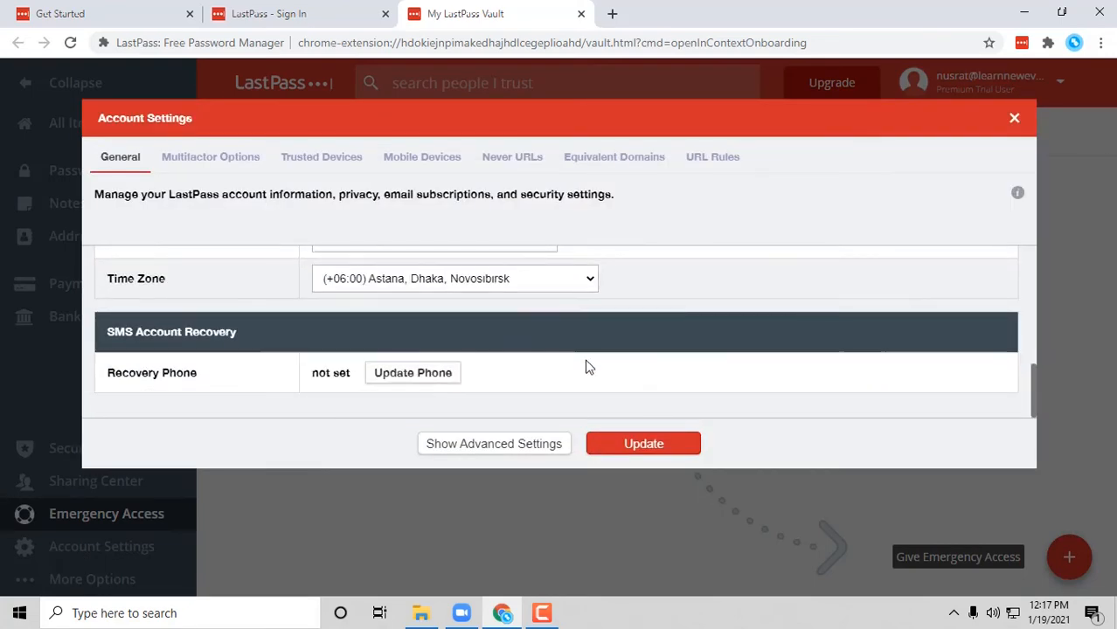
{"action": "scroll", "coordinate": [585, 367], "scroll_direction": "up", "scroll_amount": 5}
{"action": "scroll", "coordinate": [588, 366], "scroll_direction": "up", "scroll_amount": 2}
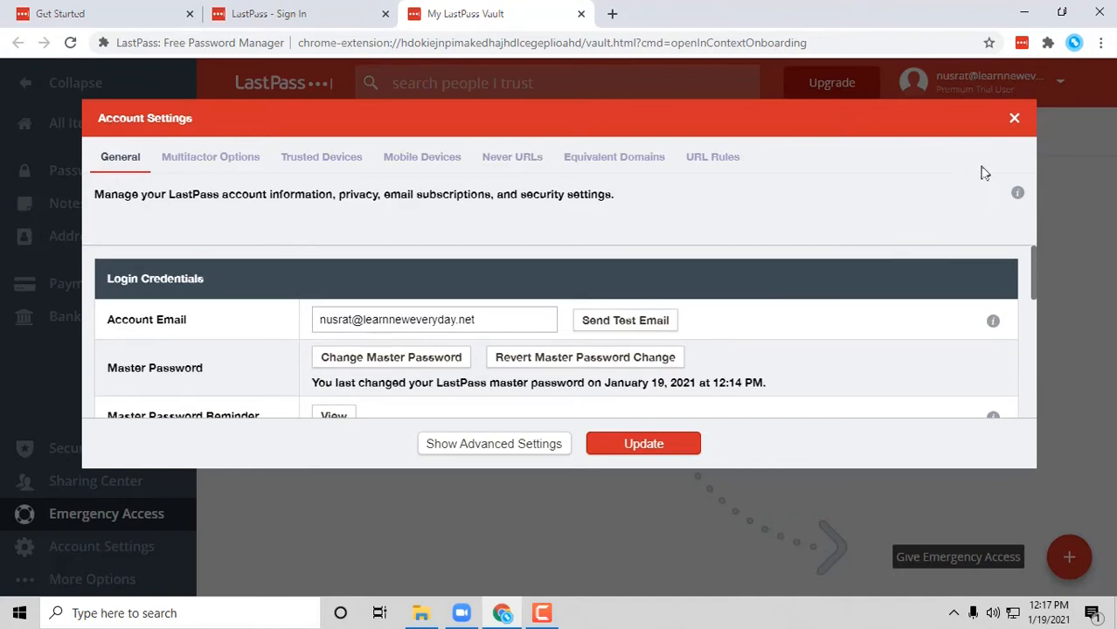
{"action": "left_click", "coordinate": [1014, 119]}
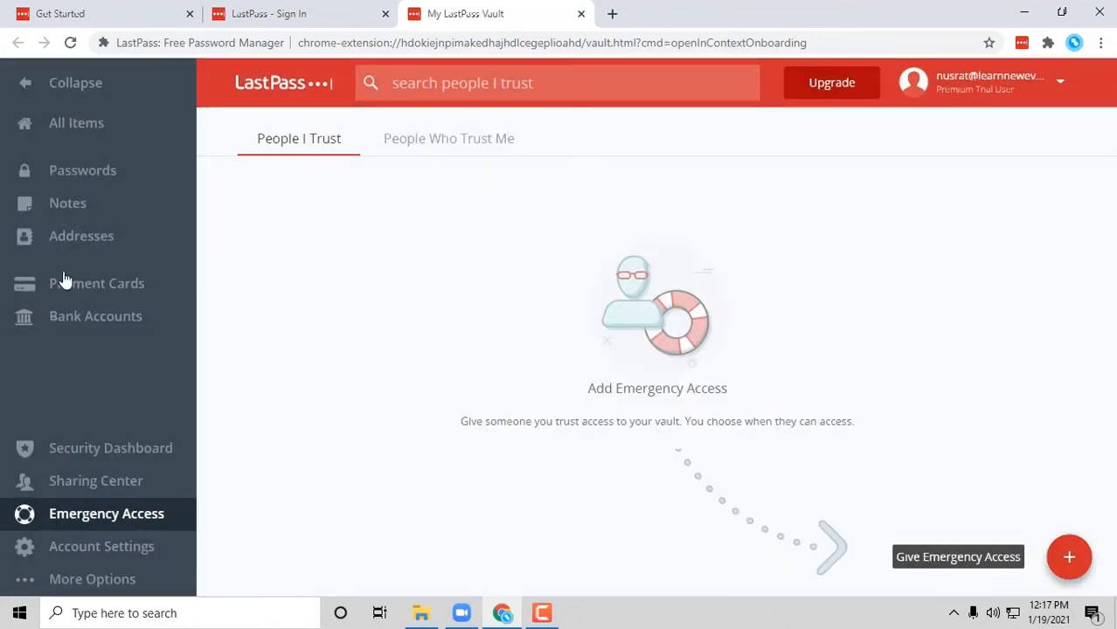
- Start a new password entry from the vault's Passwords section
{"action": "left_click", "coordinate": [92, 186]}
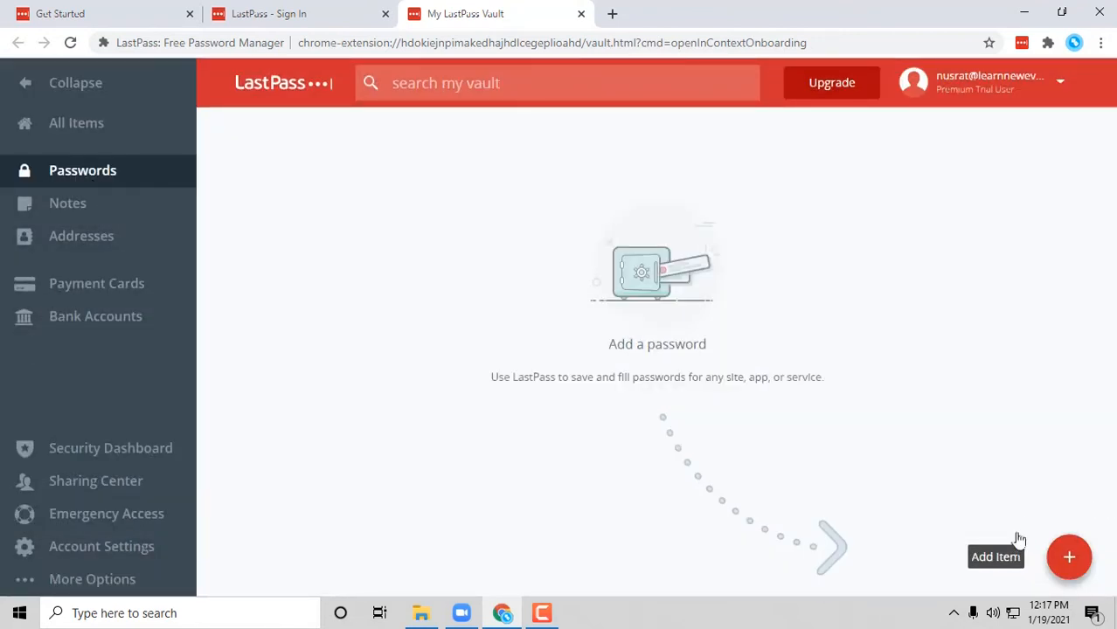
{"action": "left_click", "coordinate": [1012, 559]}
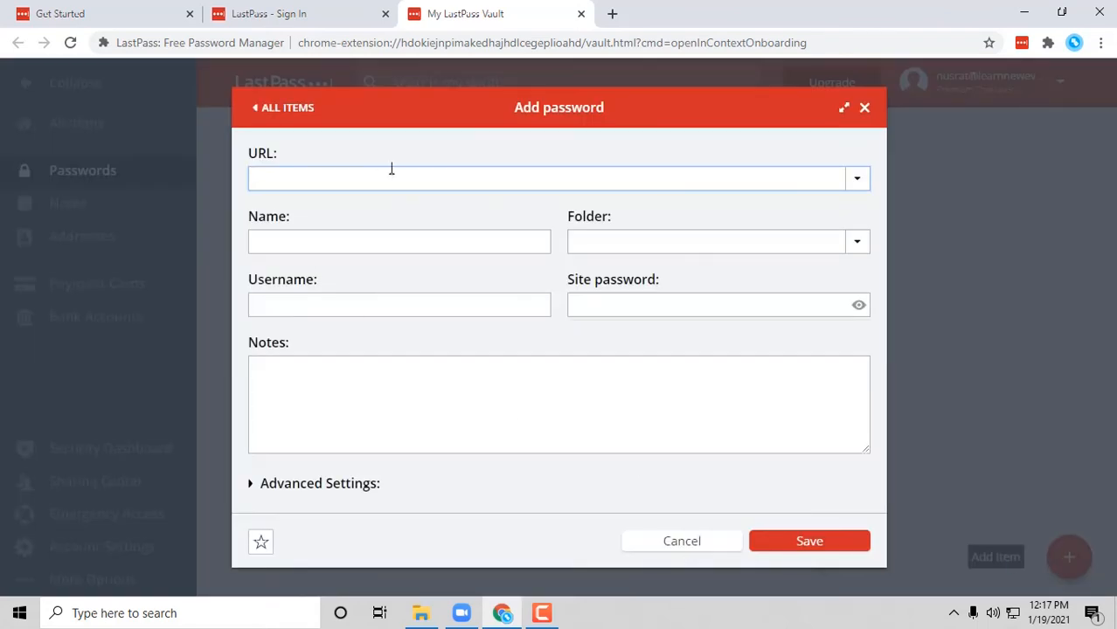
{"action": "left_click", "coordinate": [603, 17]}
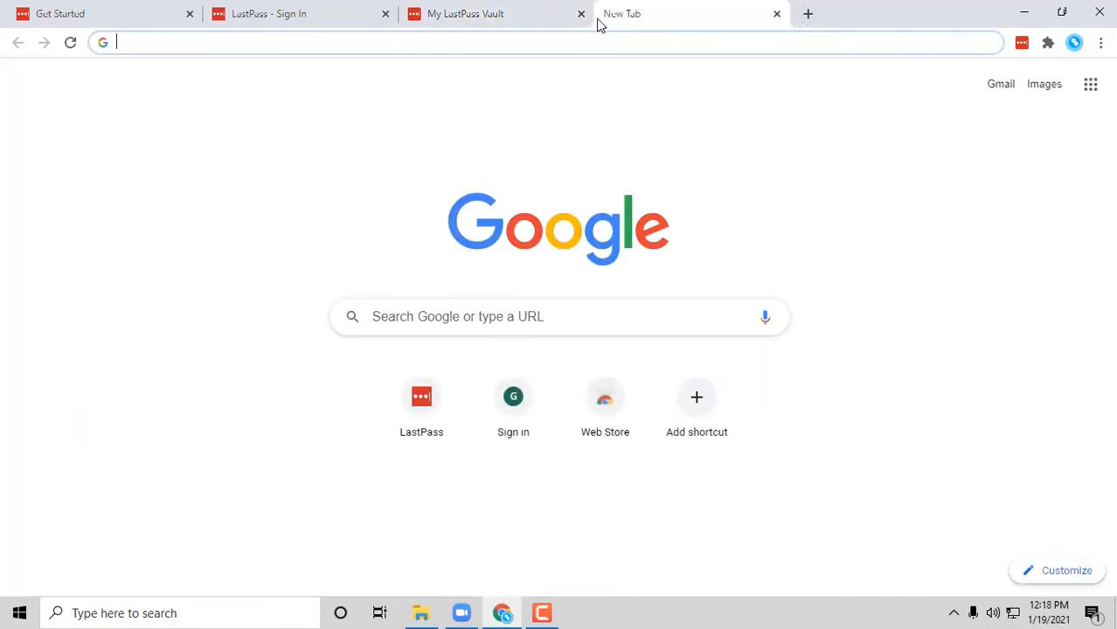
- Search udemy, open udemy.com, copy the login username, and return to the vault tab
{"action": "type", "text": "udemy"}
{"action": "key", "text": "Return"}
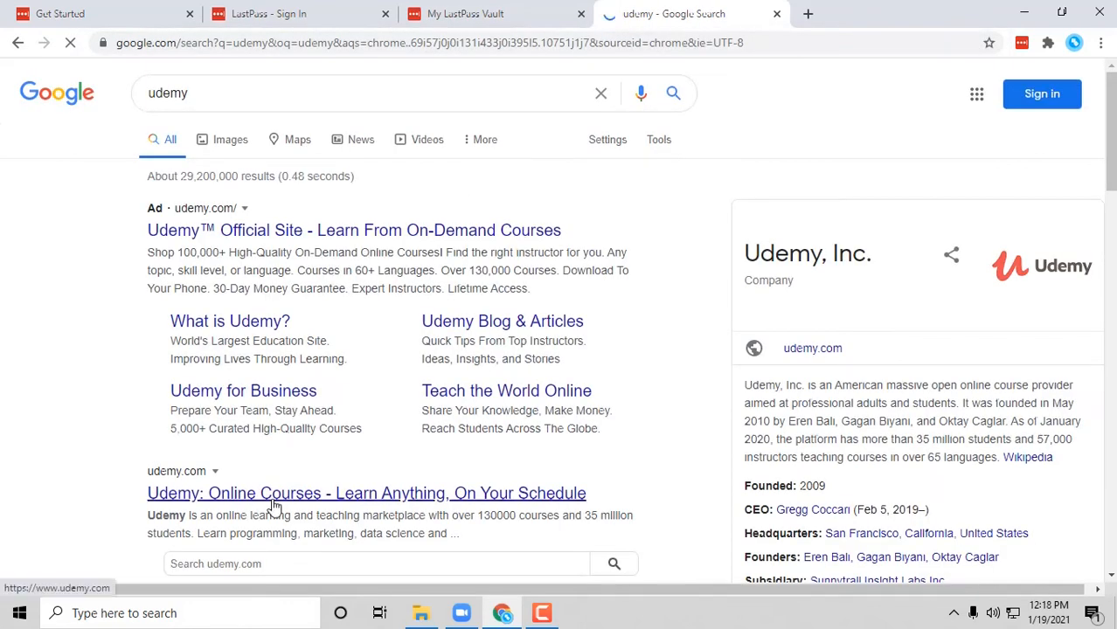
{"action": "left_click", "coordinate": [275, 495]}
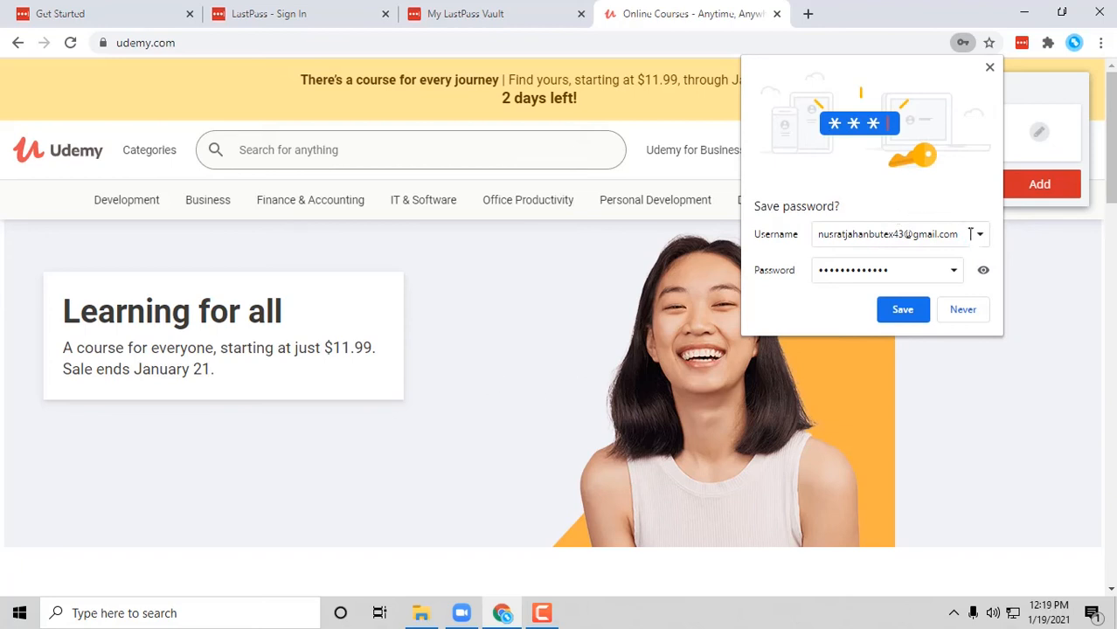
{"action": "left_click_drag", "start_coordinate": [959, 238], "coordinate": [803, 238]}
{"action": "key", "text": "ctrl+c"}
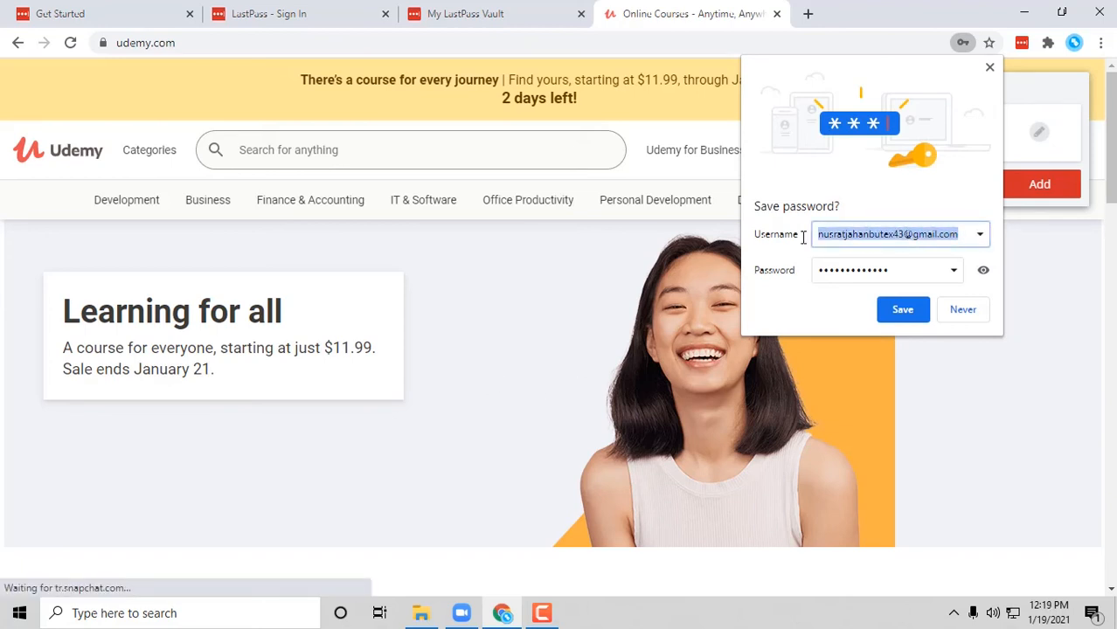
{"action": "left_click", "coordinate": [499, 14]}
{"action": "left_click", "coordinate": [305, 235]}
- Paste the Udemy username, password and login page URL into the new entry
{"action": "left_click", "coordinate": [302, 298]}
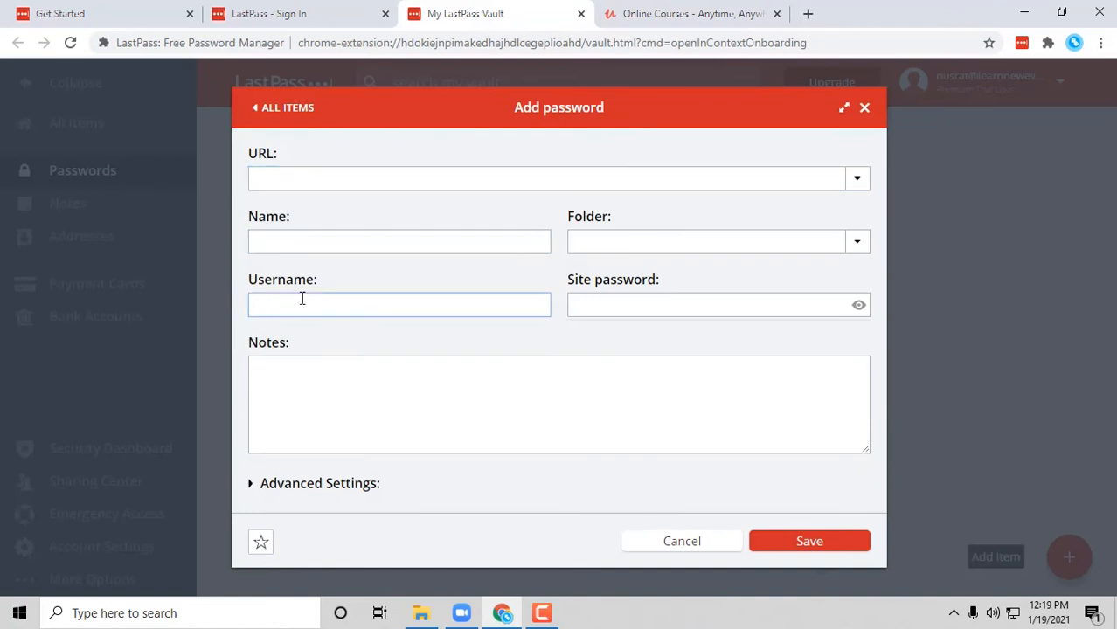
{"action": "key", "text": "ctrl+v"}
{"action": "key", "text": "Tab"}
{"action": "key", "text": "ctrl+v"}
{"action": "key", "text": "Tab"}
{"action": "left_click", "coordinate": [639, 242]}
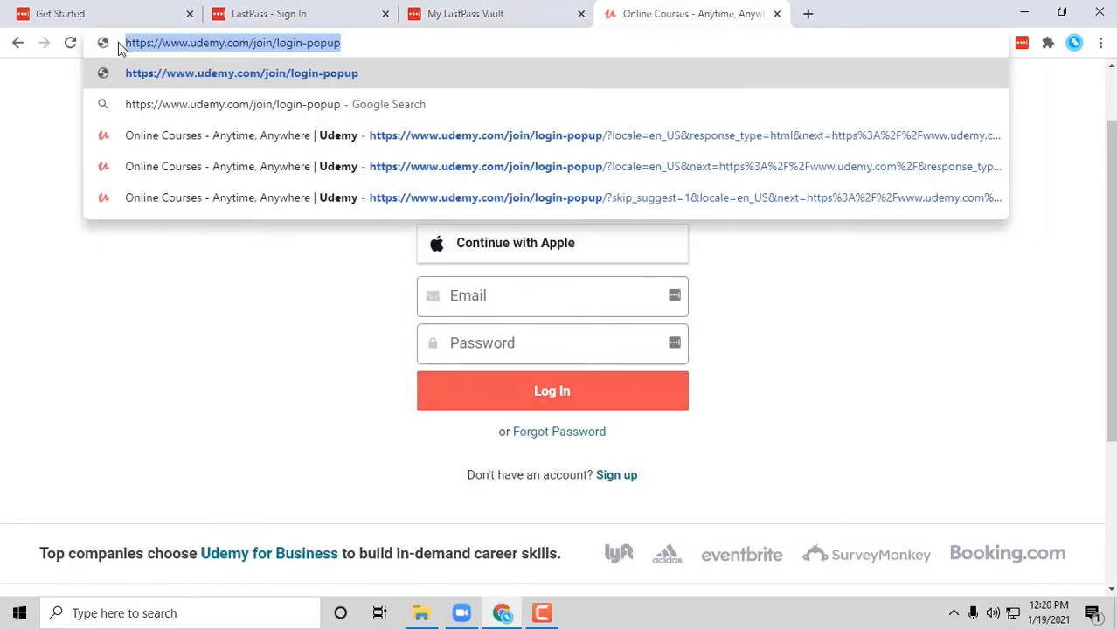
{"action": "left_click", "coordinate": [446, 10]}
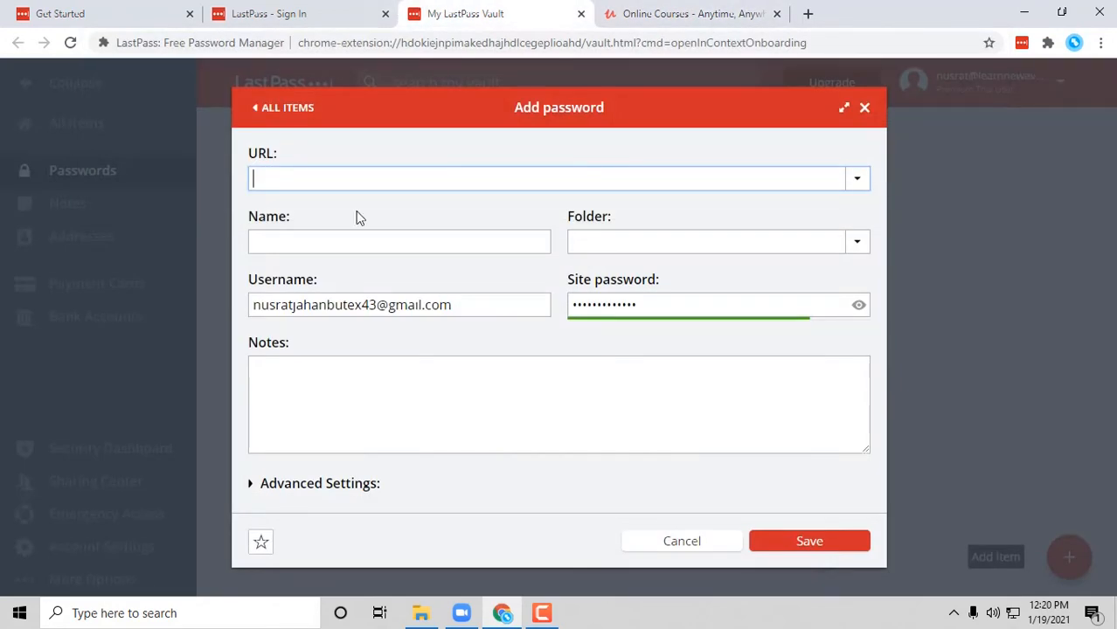
{"action": "type", "text": "https://www.udemy.com/join/login-popup"}
- Name the entry Udemy, put it in folder Courses, and add a personal-use note
{"action": "left_click", "coordinate": [356, 243]}
{"action": "type", "text": "Udemy"}
{"action": "left_click", "coordinate": [748, 238]}
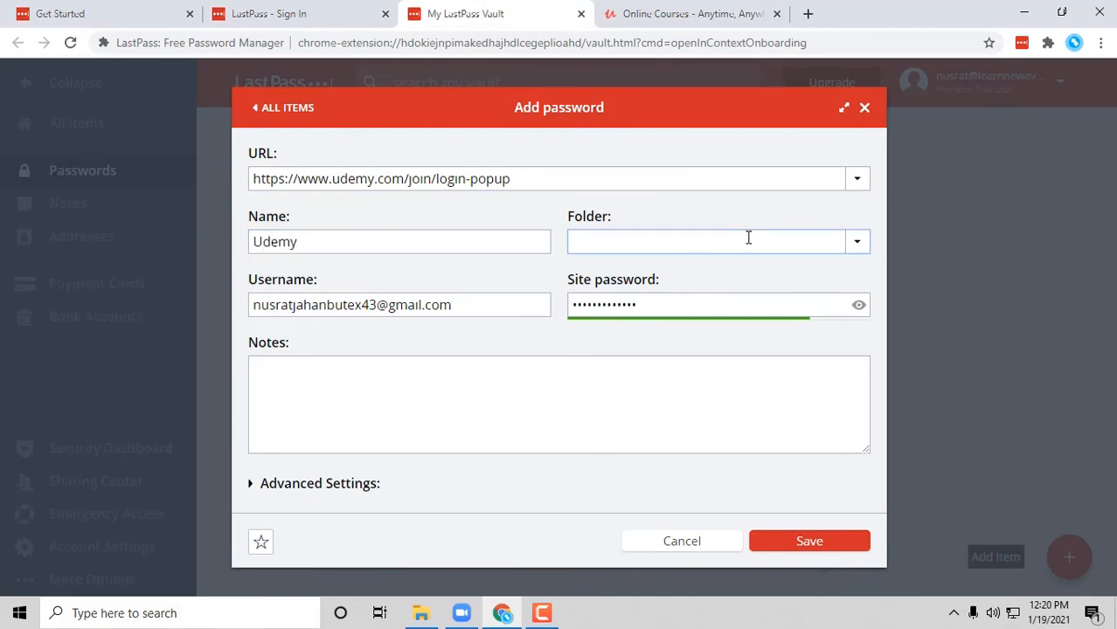
{"action": "type", "text": "Courses"}
{"action": "left_click", "coordinate": [371, 383]}
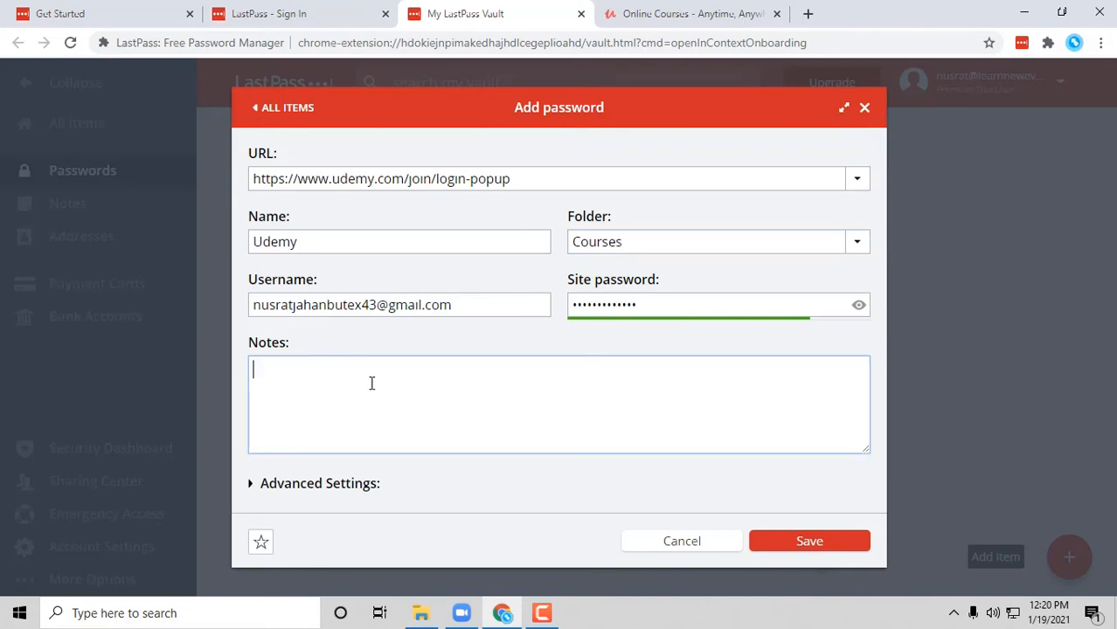
{"action": "type", "text": "It's an account for "}
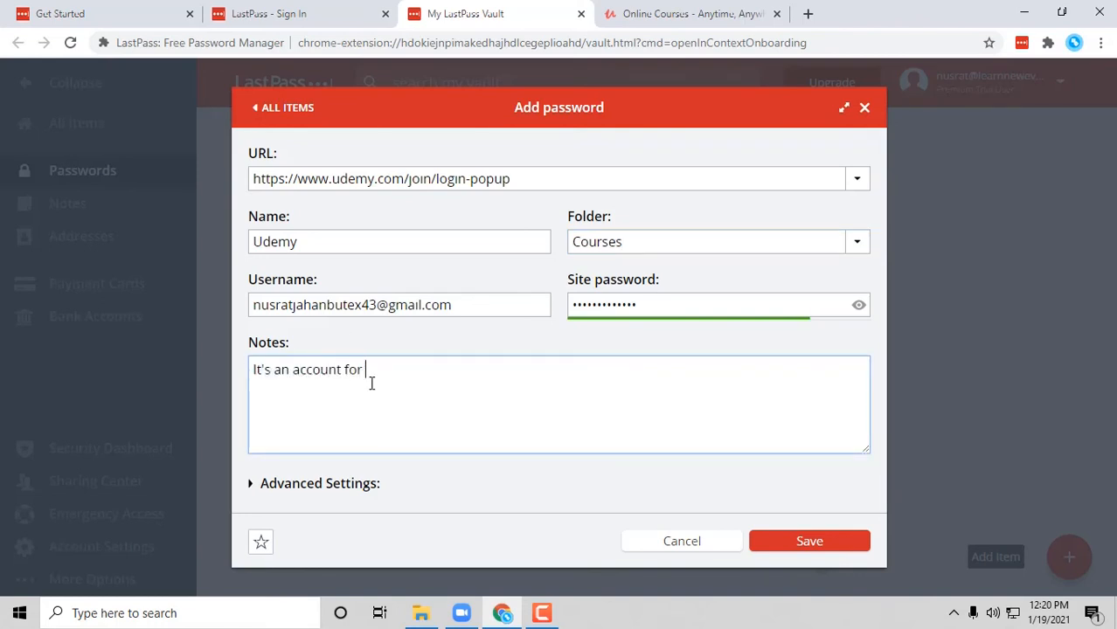
{"action": "type", "text": "personal use, not a busines"}
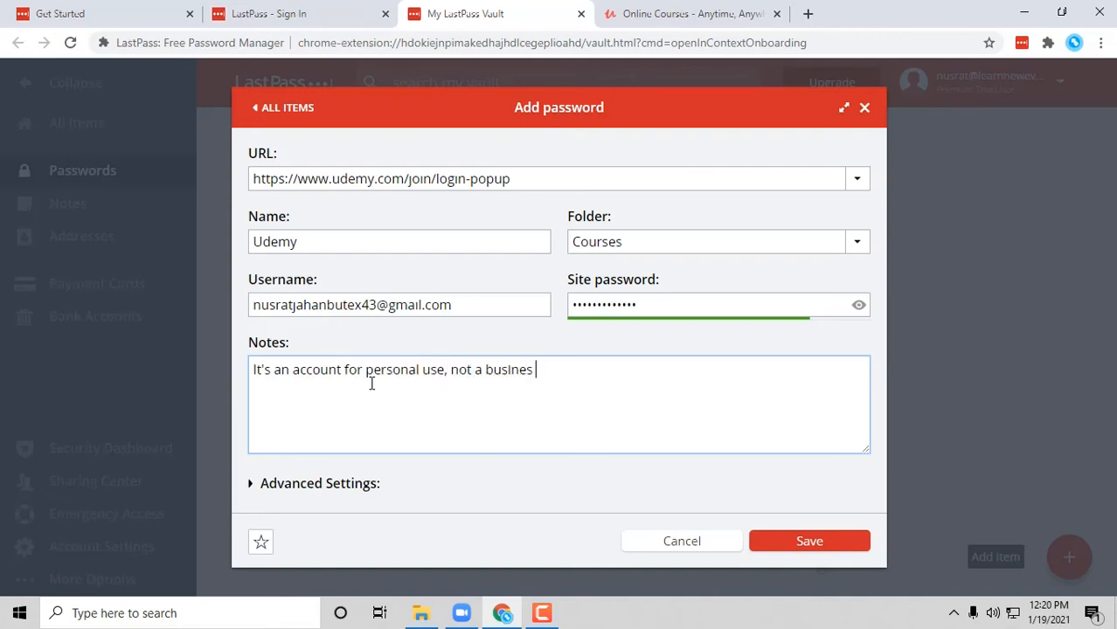
{"action": "type", "text": "s acoc"}
{"action": "left_click", "coordinate": [252, 486]}
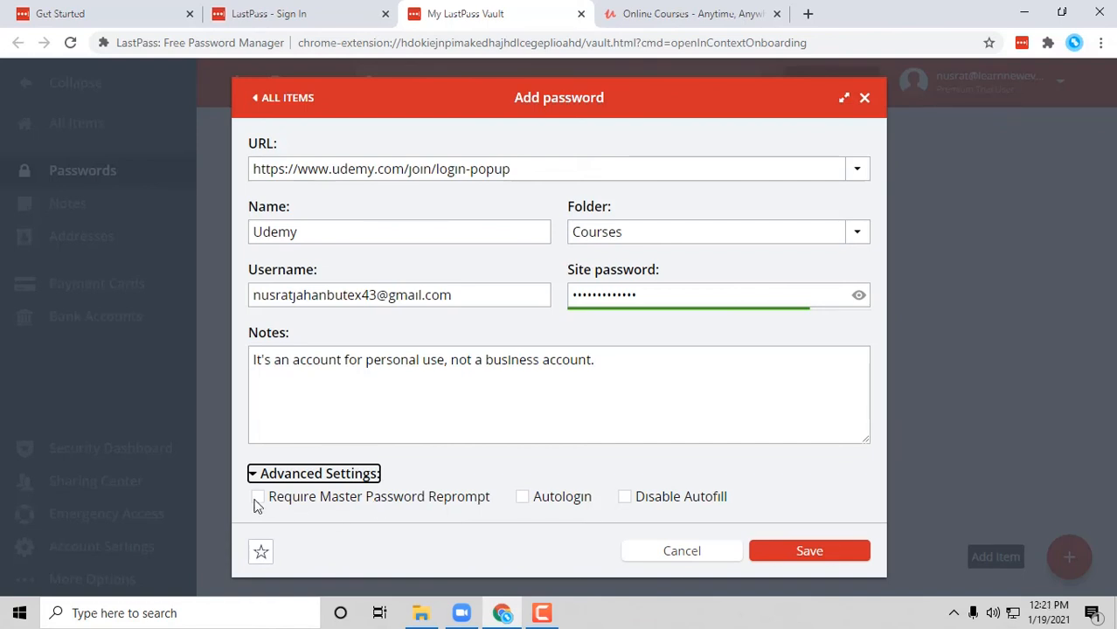
- Save the Udemy entry with Autologin checked, Disable Autofill unchecked and the personal-use note kept
{"action": "left_click", "coordinate": [522, 497]}
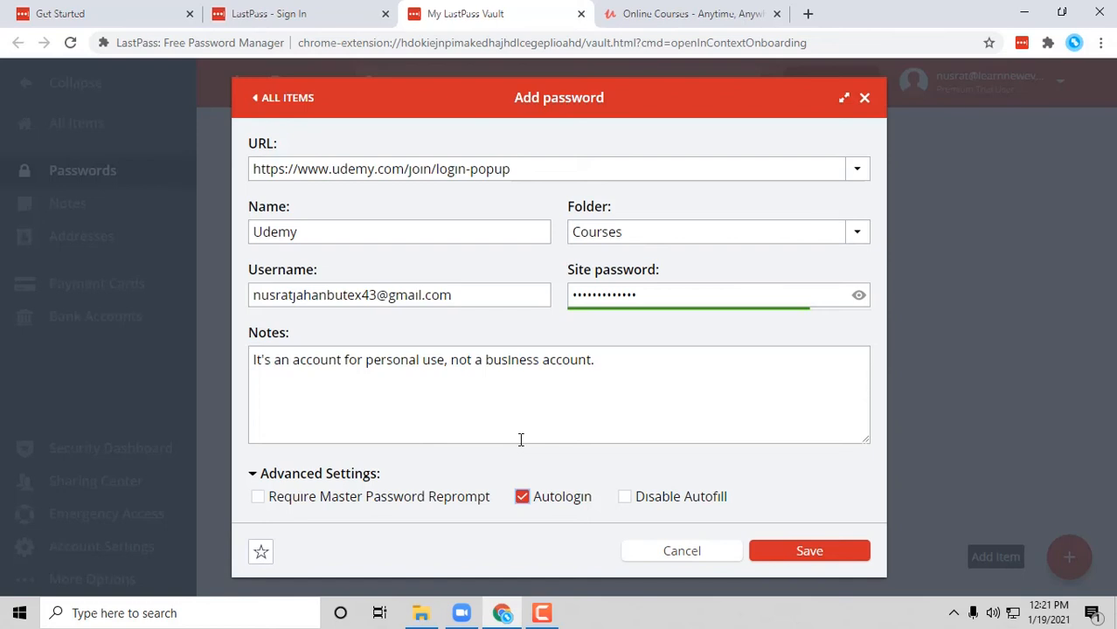
{"action": "left_click", "coordinate": [626, 498]}
{"action": "left_click", "coordinate": [674, 412]}
{"action": "left_click", "coordinate": [693, 14]}
{"action": "left_click", "coordinate": [524, 302]}
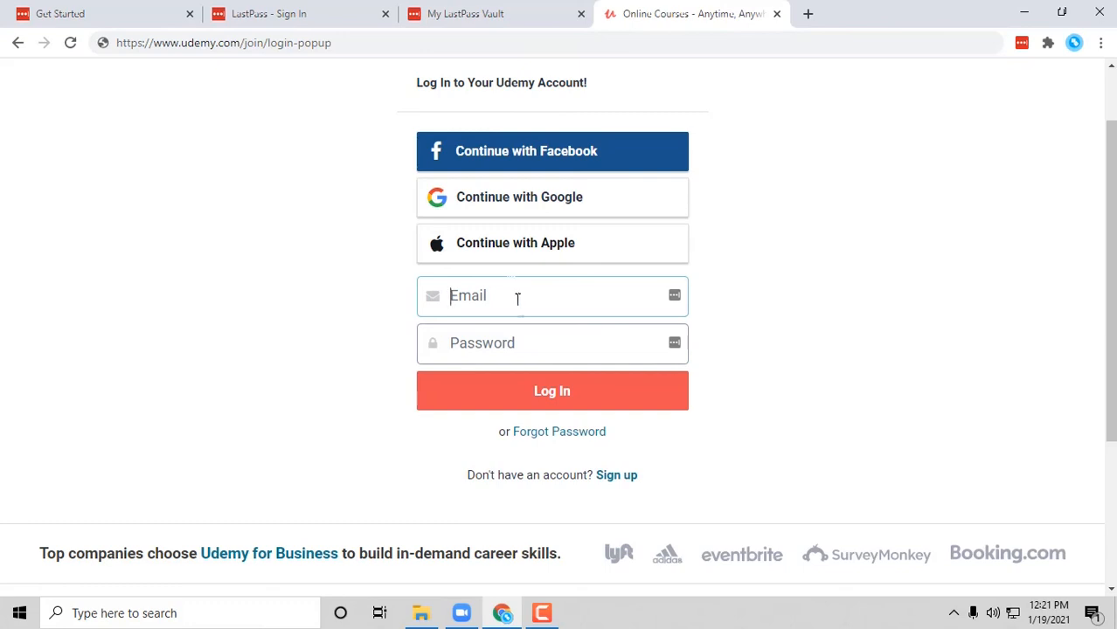
{"action": "left_click", "coordinate": [481, 14]}
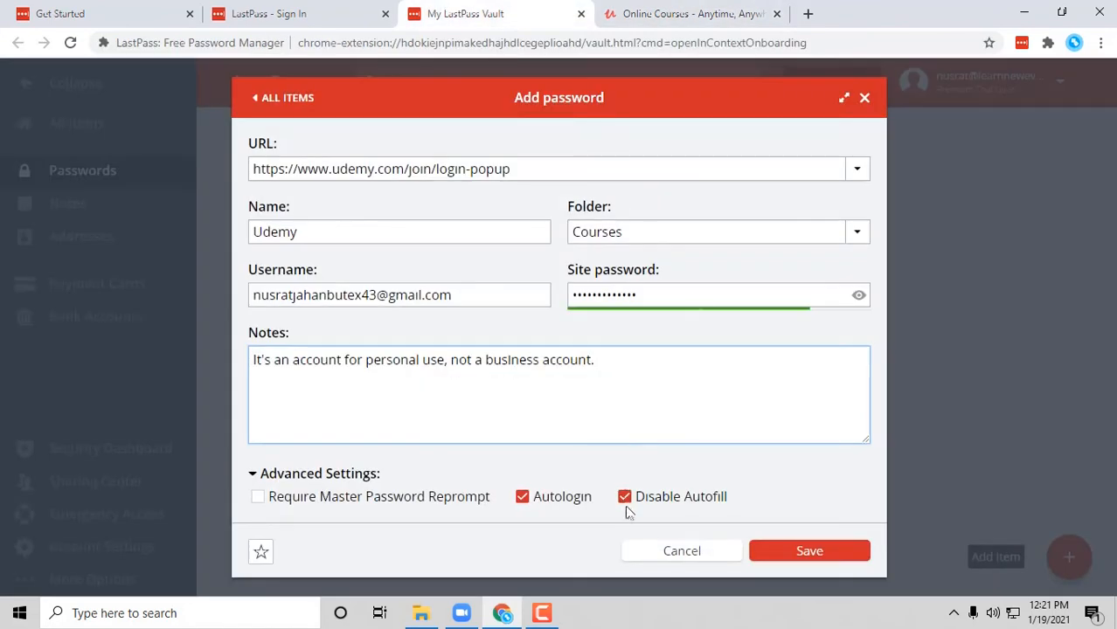
{"action": "left_click", "coordinate": [625, 498]}
{"action": "left_click", "coordinate": [673, 394]}
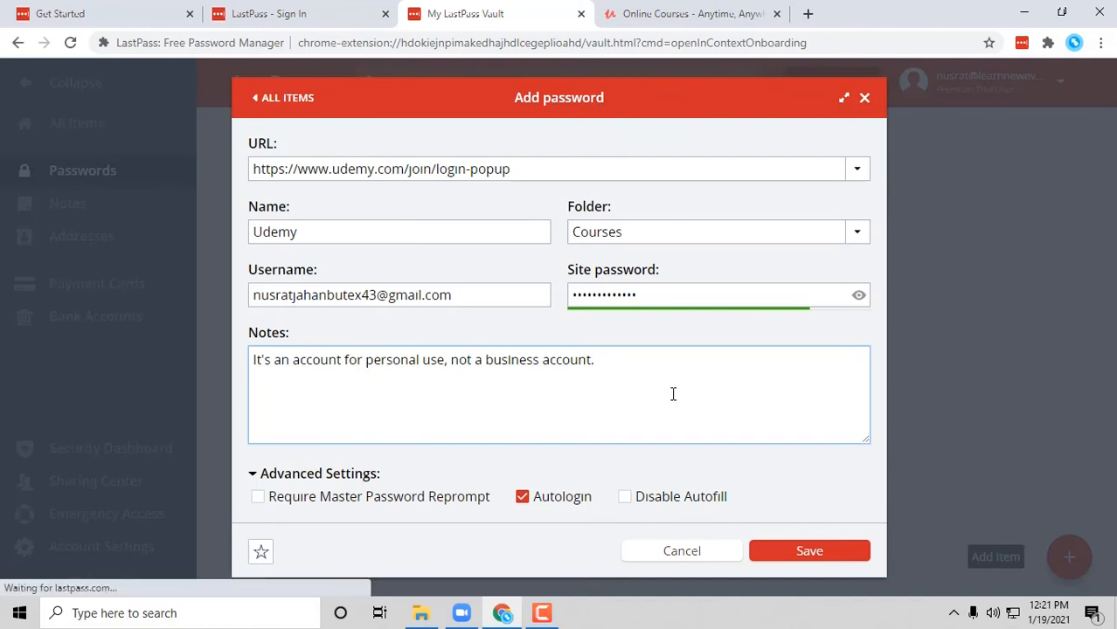
{"action": "left_click", "coordinate": [804, 554]}
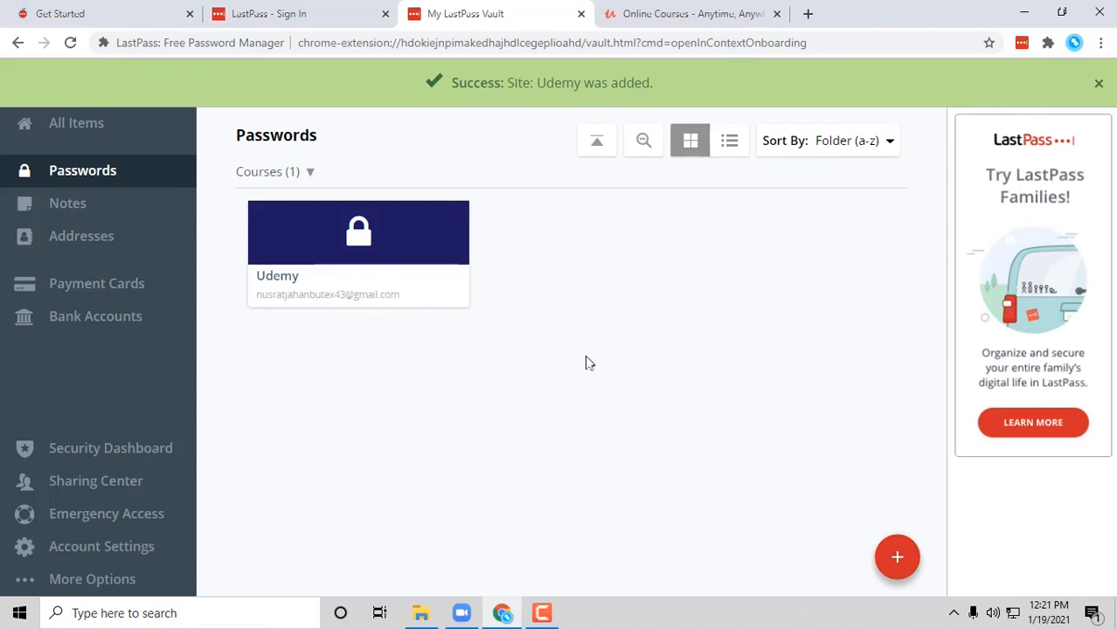
- Launch Udemy from its vault card, fill the email and password from LastPass, and log in
{"action": "left_click", "coordinate": [358, 232]}
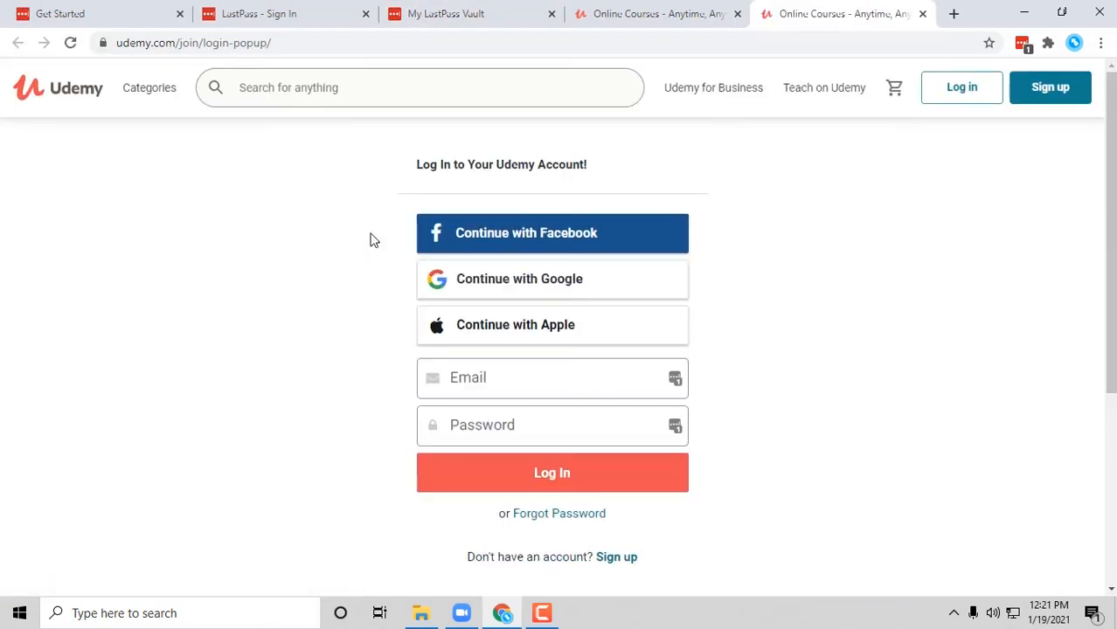
{"action": "left_click", "coordinate": [509, 374]}
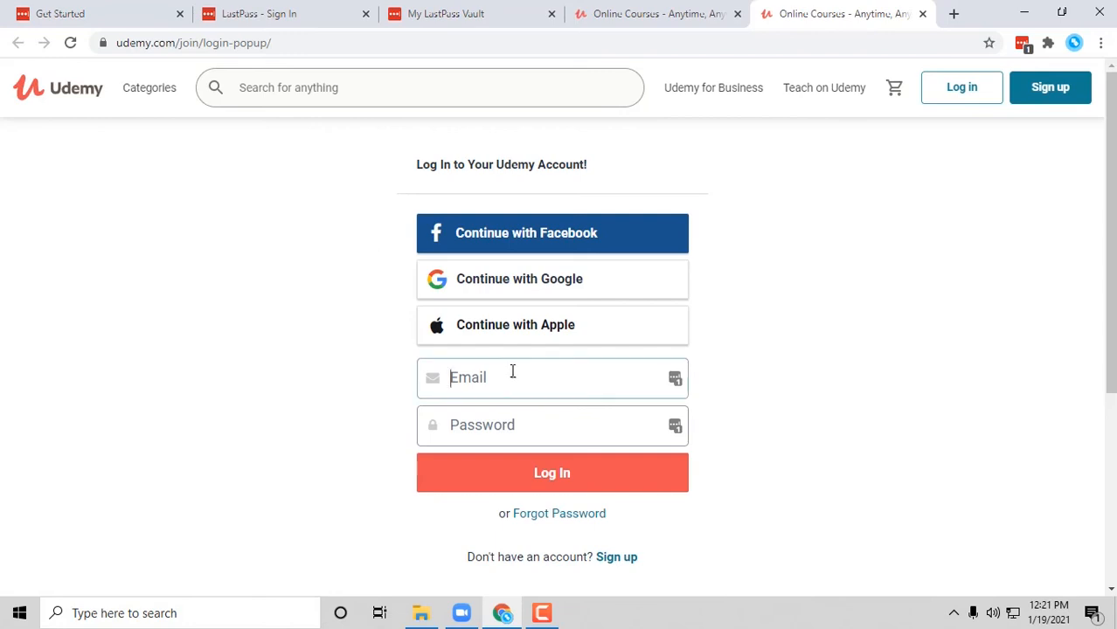
{"action": "left_click", "coordinate": [676, 379]}
{"action": "left_click", "coordinate": [526, 507]}
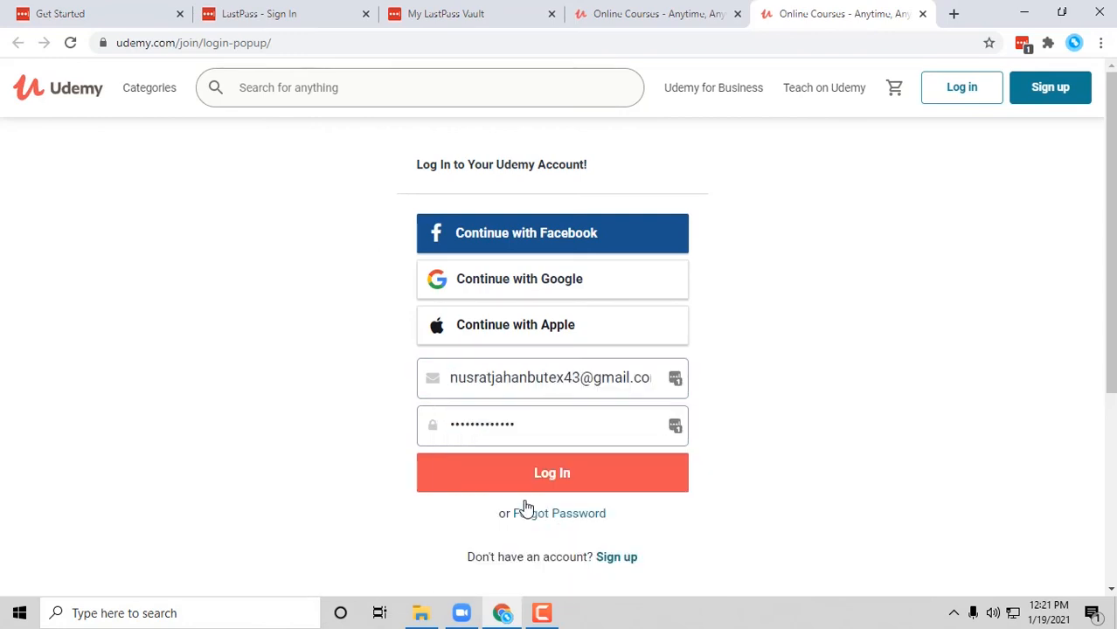
{"action": "left_click", "coordinate": [675, 429]}
{"action": "left_click", "coordinate": [787, 440]}
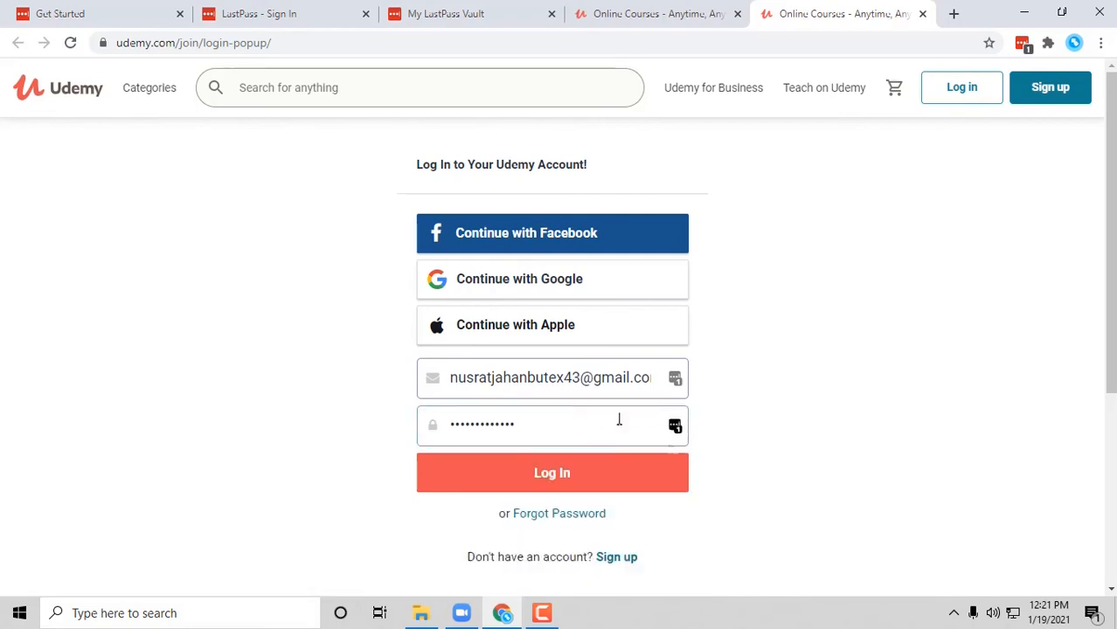
{"action": "left_click", "coordinate": [523, 486]}
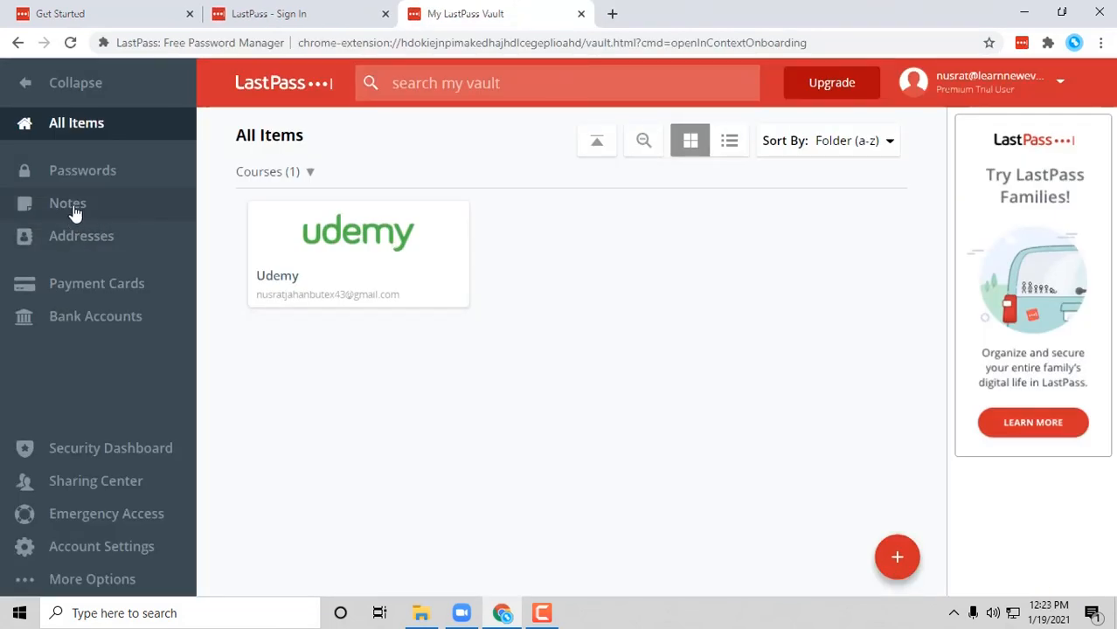
- Start a new secure note reading 'Tomorrow, have a meeting at 10 PM. Link:'
{"action": "left_click", "coordinate": [73, 210]}
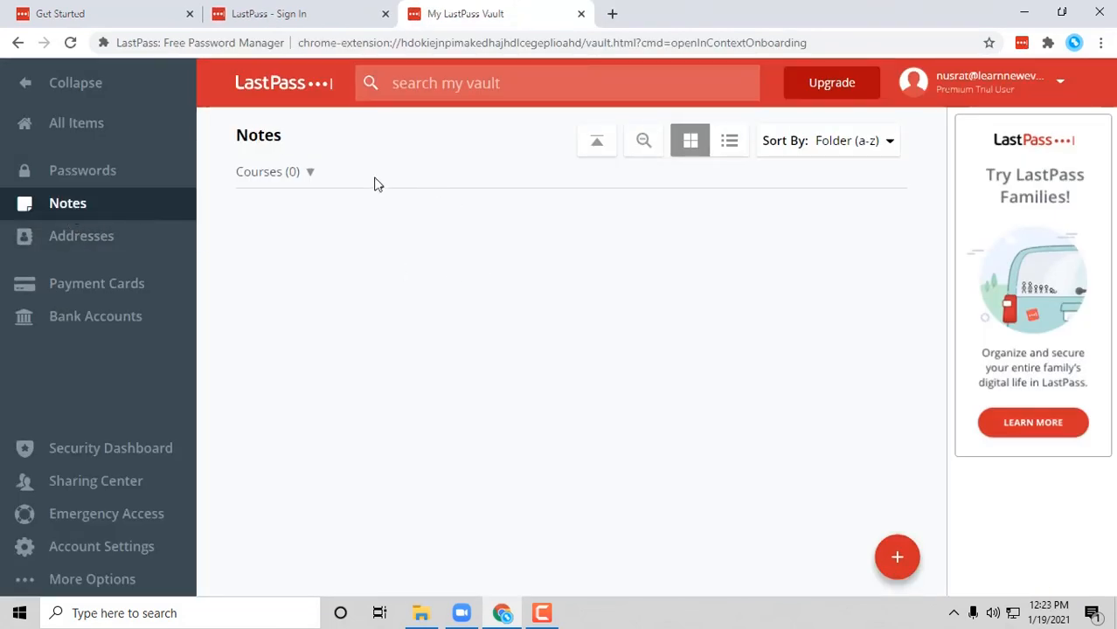
{"action": "left_click", "coordinate": [893, 561]}
{"action": "left_click", "coordinate": [605, 189]}
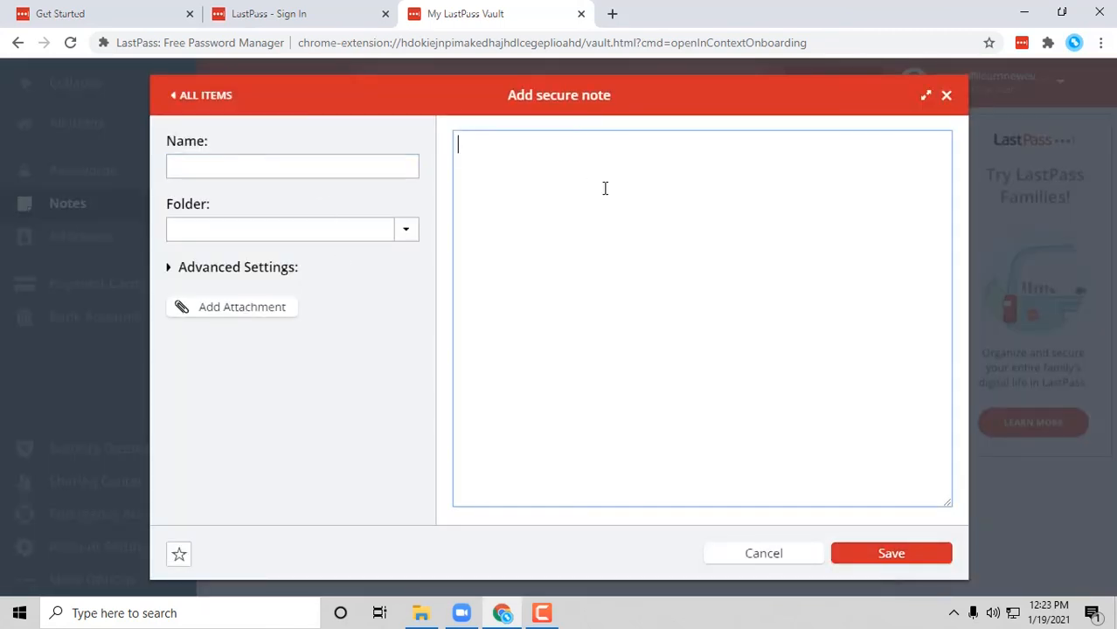
{"action": "type", "text": "Tomorrow, ha"}
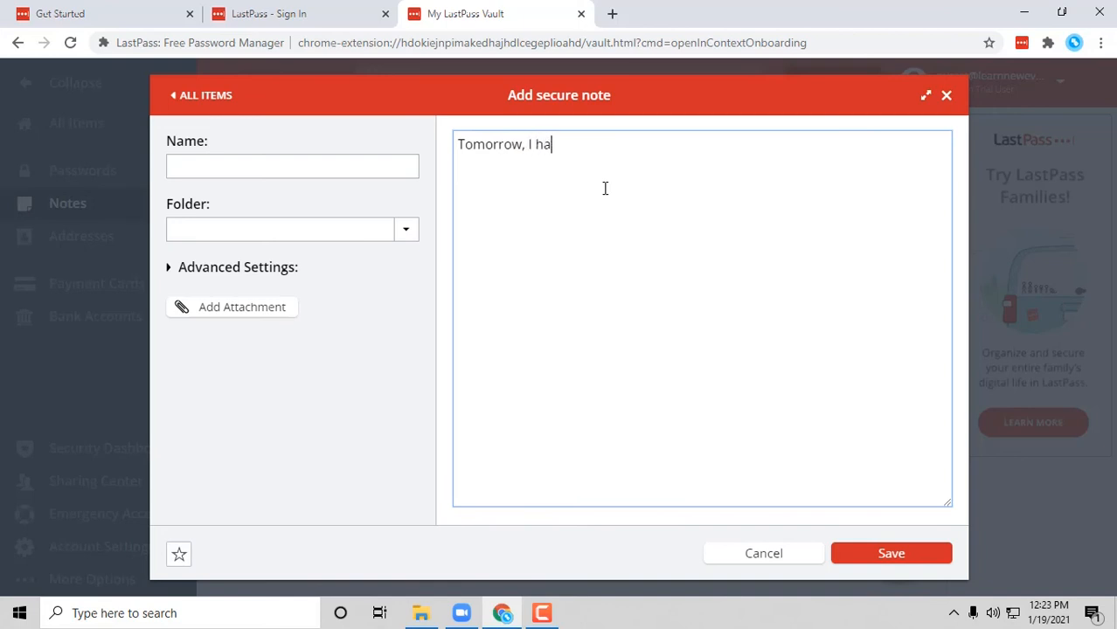
{"action": "type", "text": "ve a meeting"}
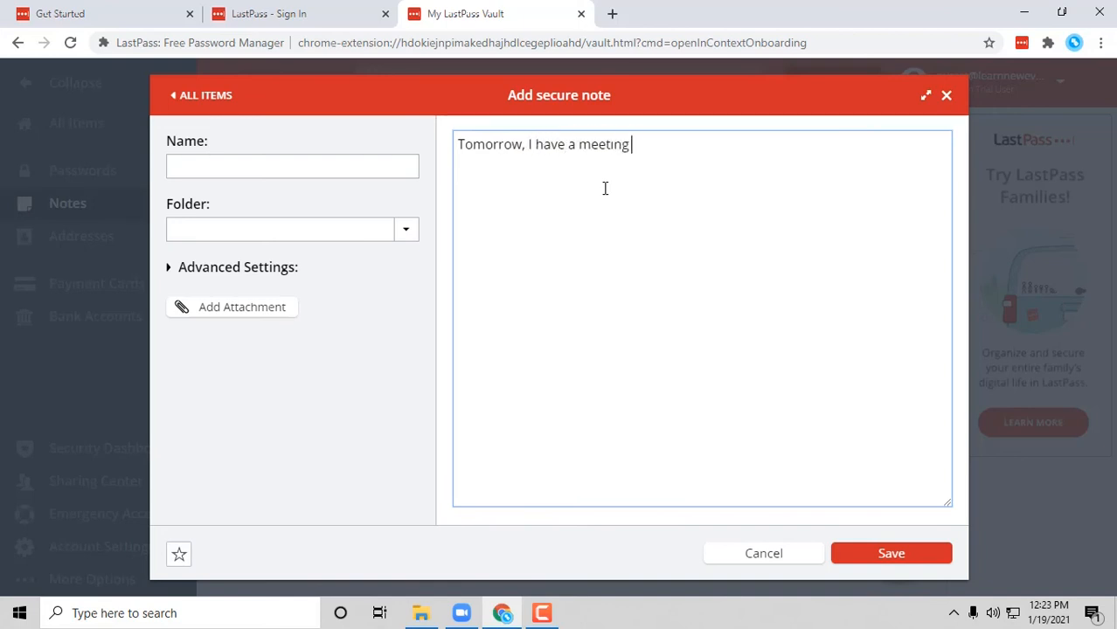
{"action": "type", "text": " at 10 PM.  Link:"}
- Cancel the attachment, discard the unsaved note, and show the Addresses section
{"action": "left_click", "coordinate": [240, 306]}
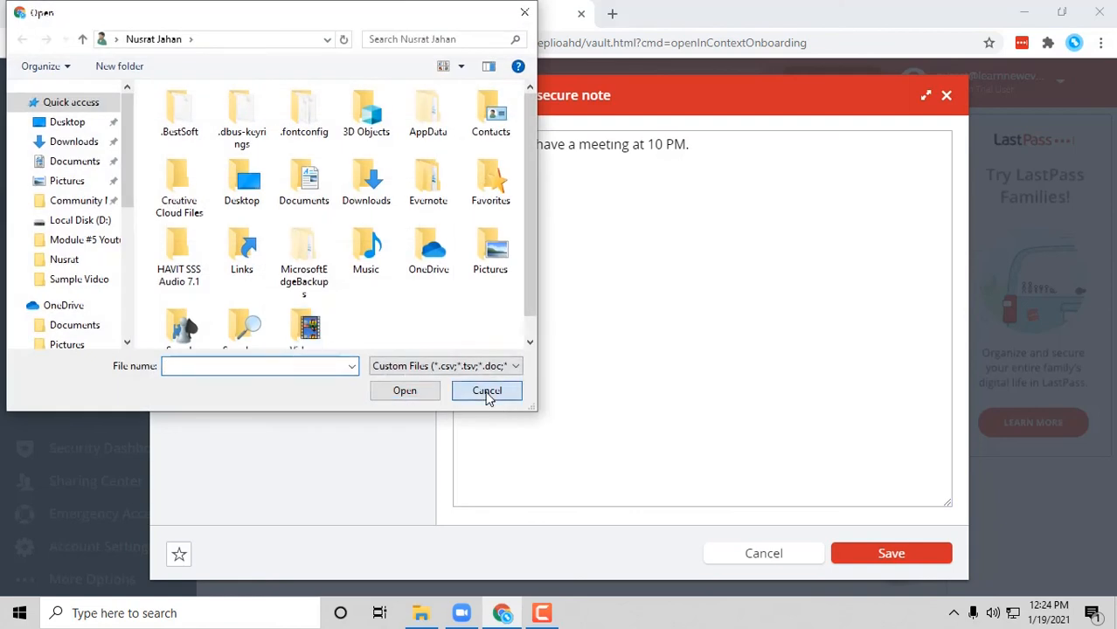
{"action": "left_click", "coordinate": [485, 391]}
{"action": "left_click", "coordinate": [951, 103]}
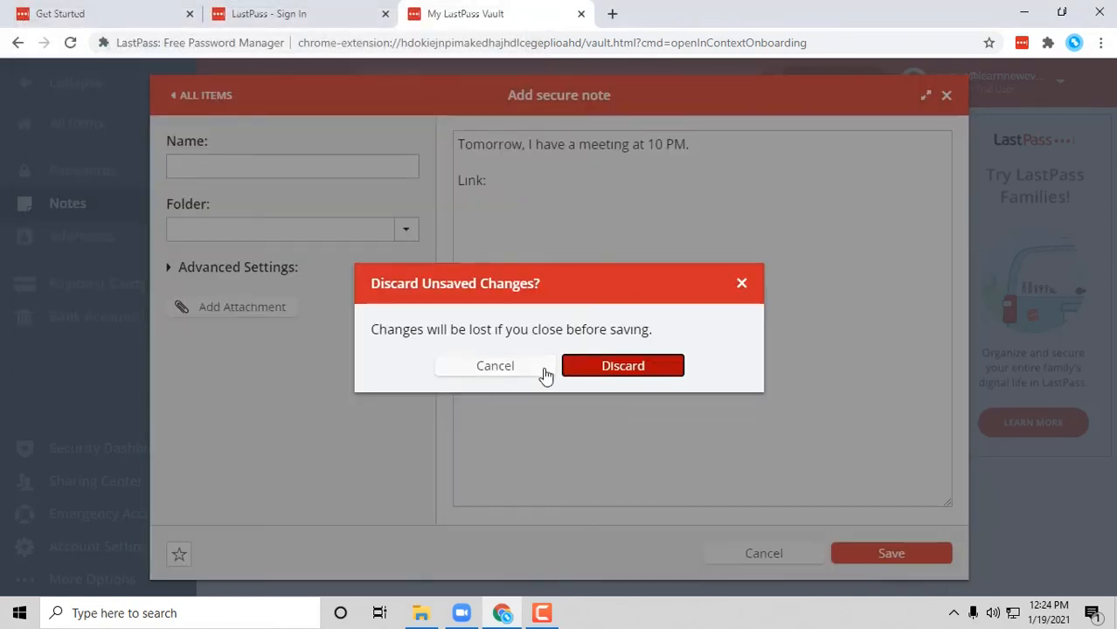
{"action": "left_click", "coordinate": [605, 371]}
{"action": "left_click", "coordinate": [127, 241]}
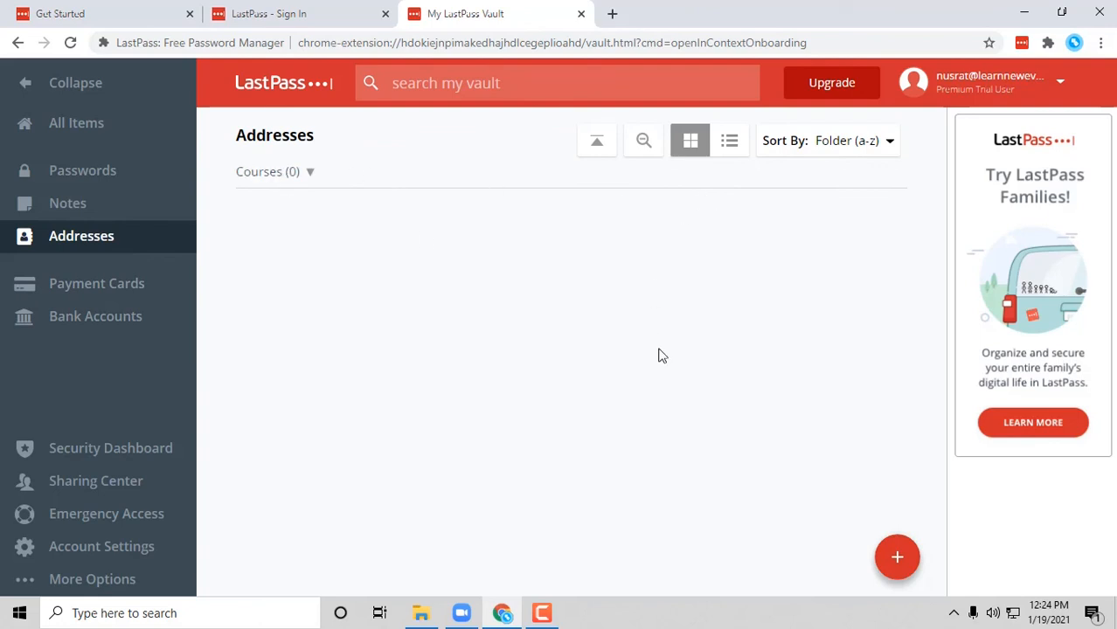
- Return to All Items and start sharing the Udemy login
{"action": "left_click", "coordinate": [91, 290]}
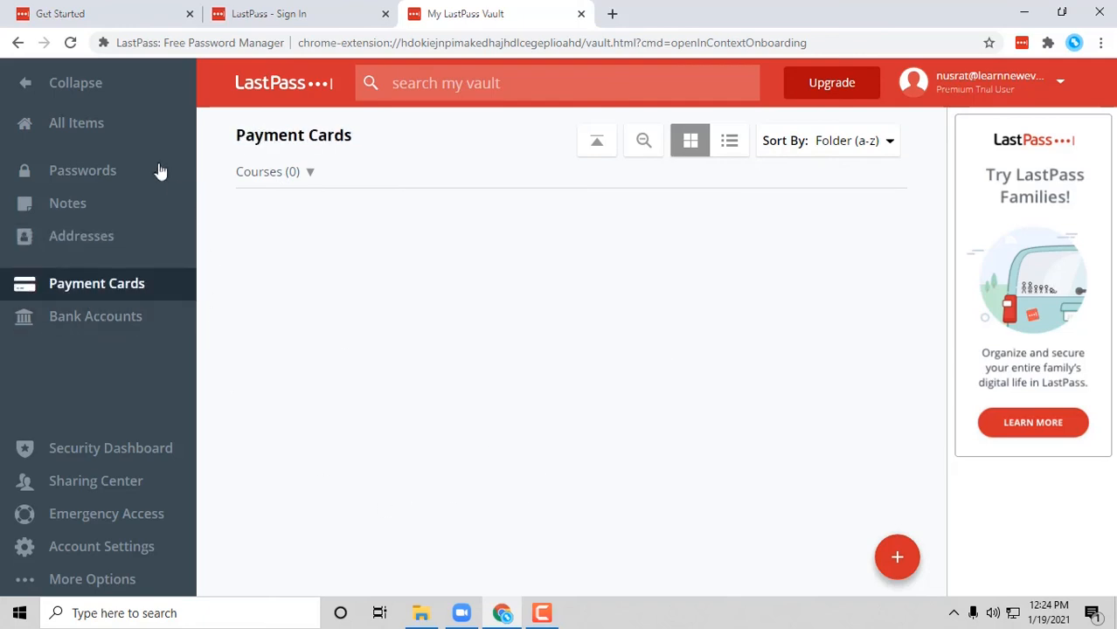
{"action": "left_click", "coordinate": [124, 133]}
{"action": "left_click", "coordinate": [423, 288]}
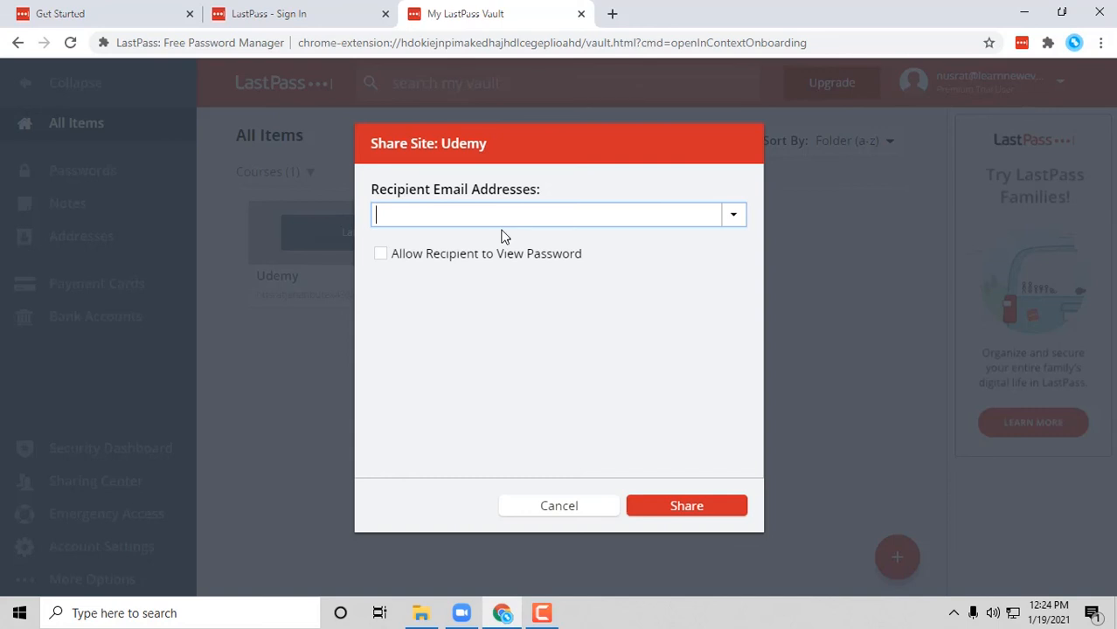
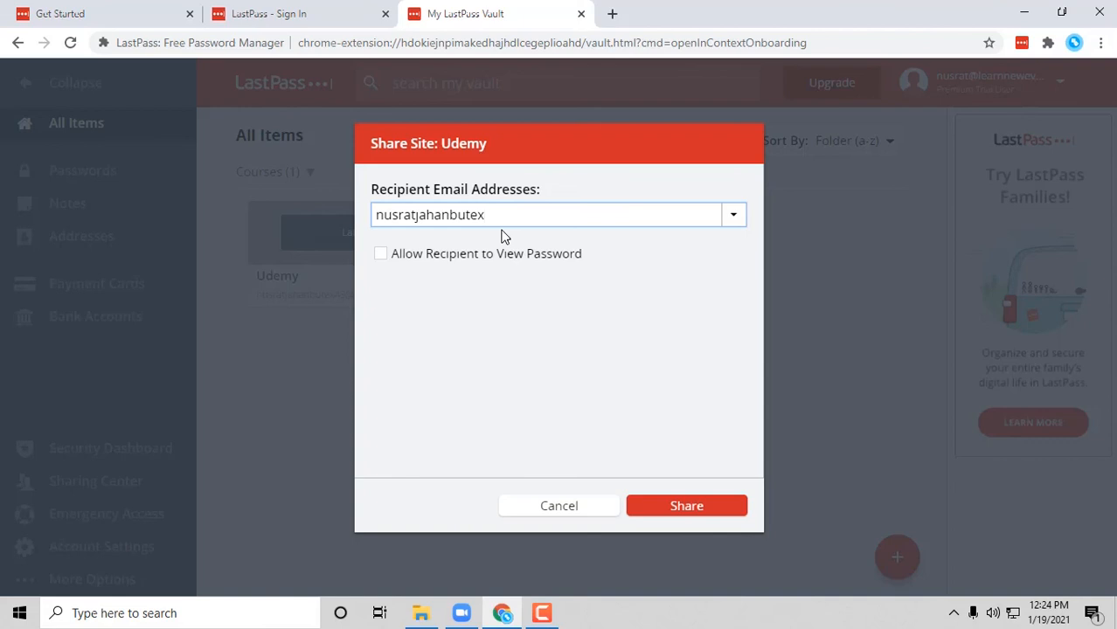
- Enter the recipient's e-mail address, share the login, and request the verification e-mail
{"action": "left_click", "coordinate": [573, 267]}
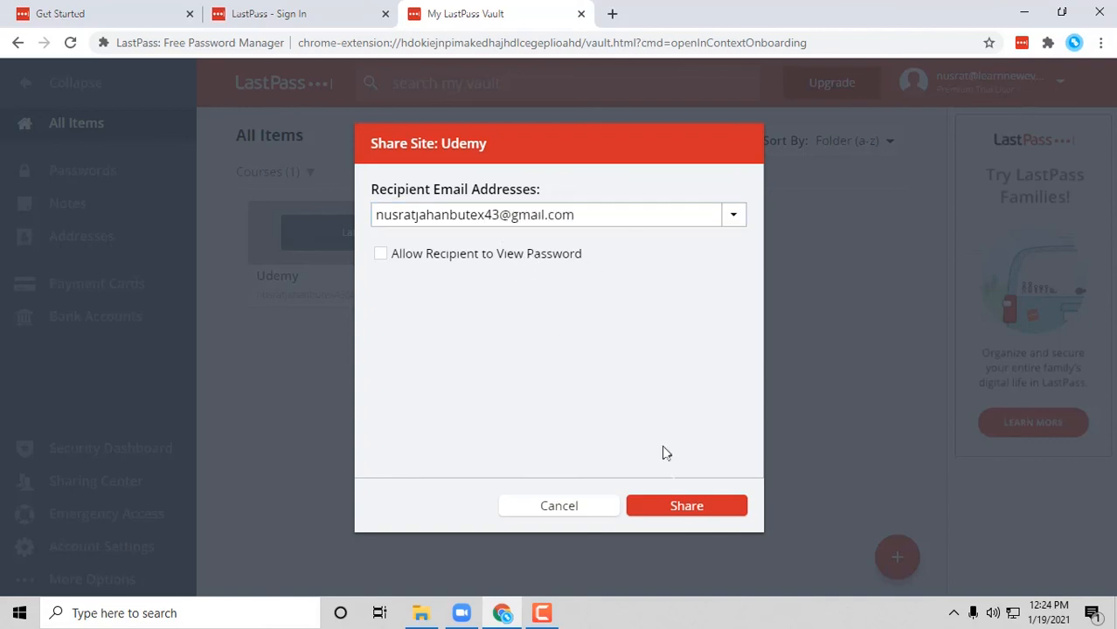
{"action": "left_click", "coordinate": [688, 506]}
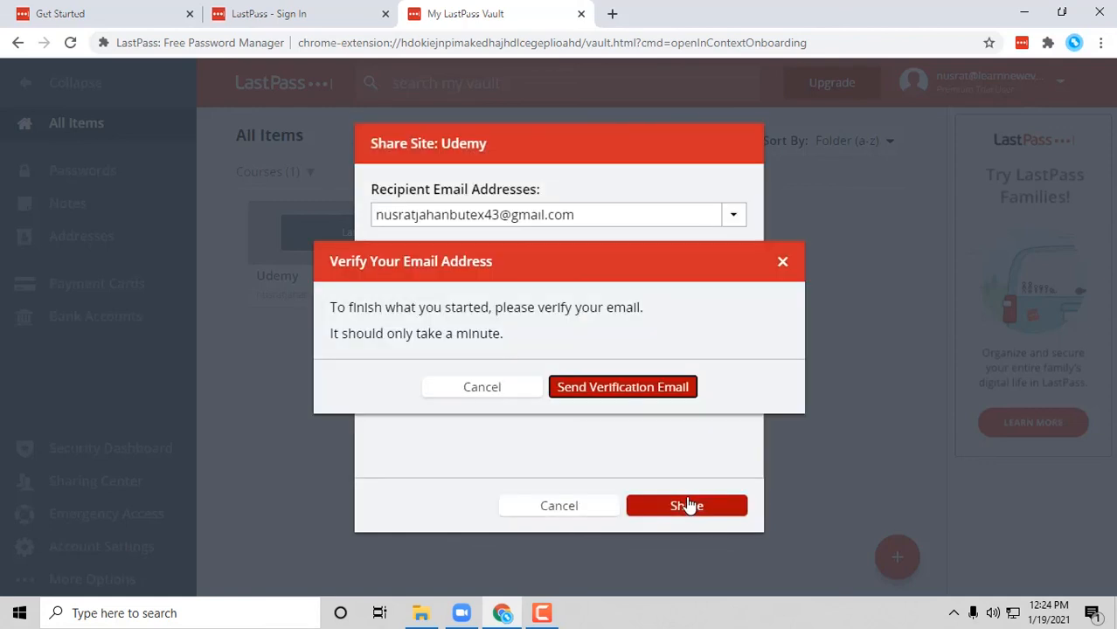
{"action": "left_click_drag", "start_coordinate": [463, 309], "coordinate": [696, 339]}
{"action": "left_click", "coordinate": [696, 339]}
{"action": "left_click", "coordinate": [651, 390]}
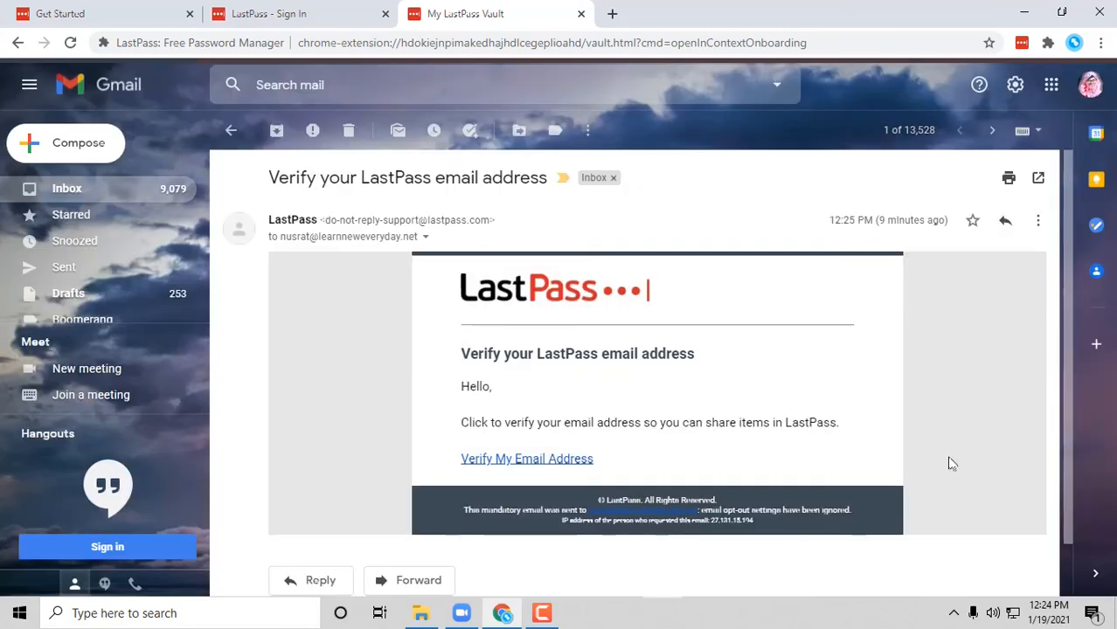
- Share the Udemy login again after verifying, then accept it from the recipient's invitation e-mail
{"action": "scroll", "coordinate": [949, 462], "scroll_direction": "down", "scroll_amount": 1}
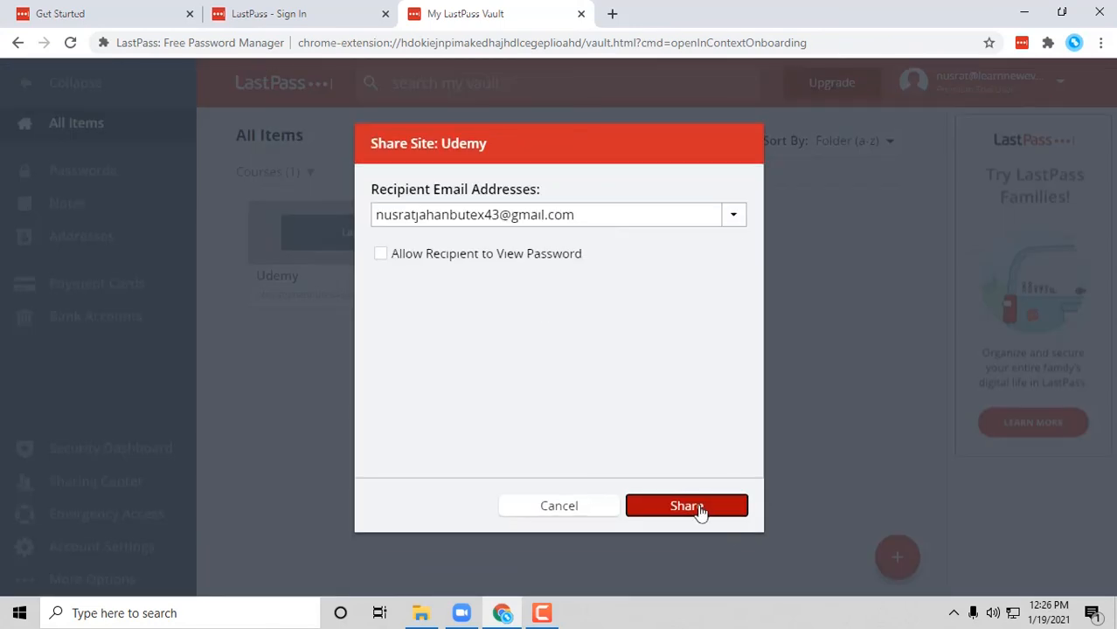
{"action": "left_click", "coordinate": [686, 506]}
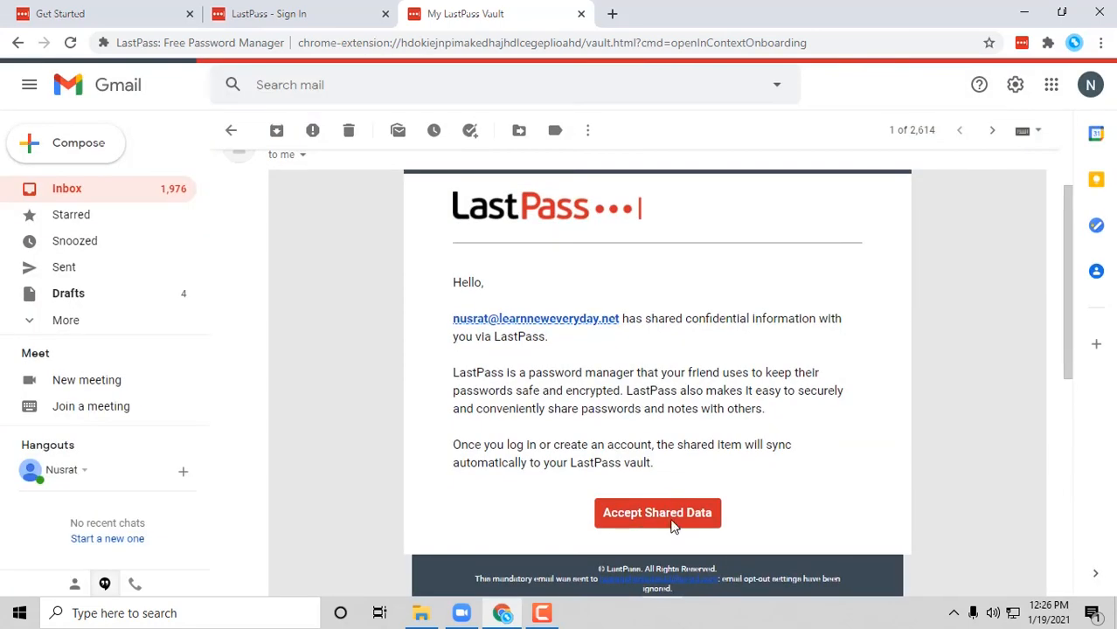
{"action": "left_click", "coordinate": [657, 513]}
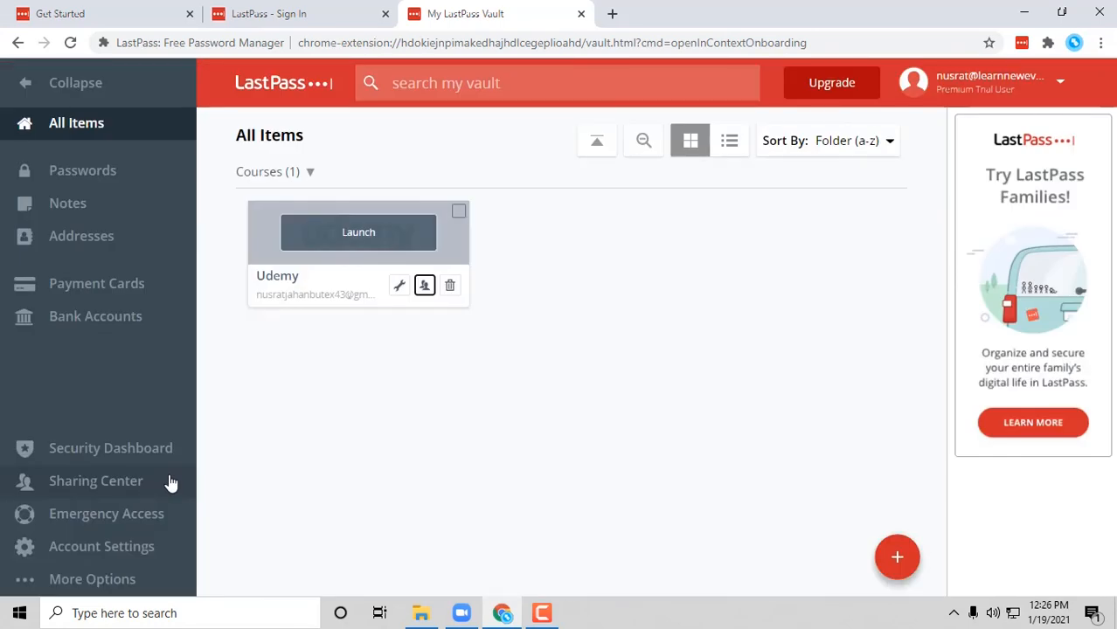
{"action": "left_click", "coordinate": [124, 489]}
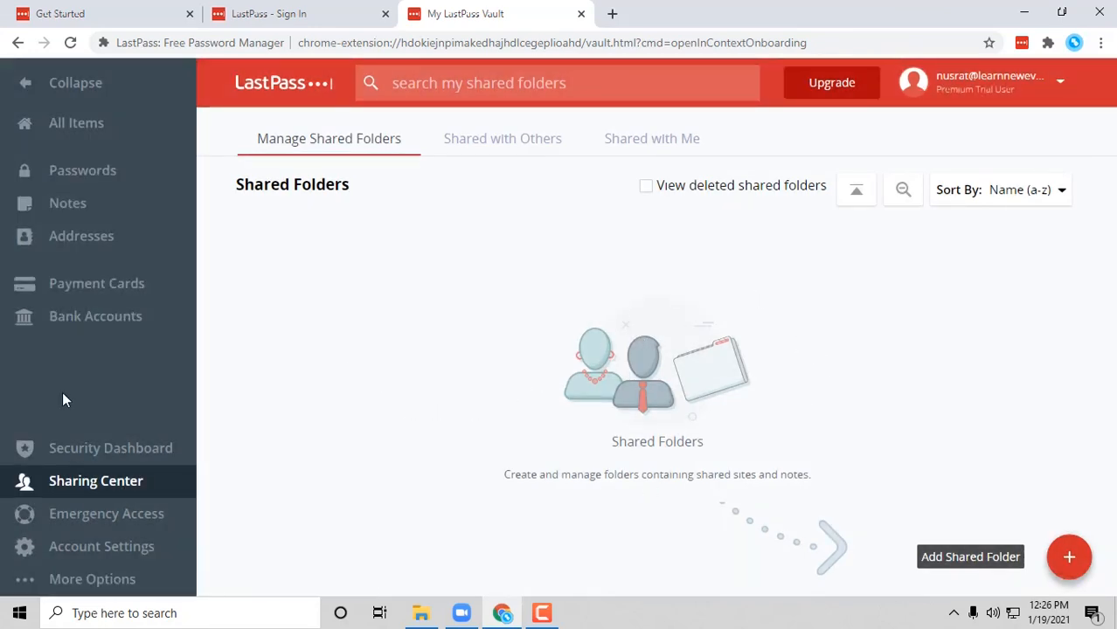
{"action": "left_click", "coordinate": [103, 133]}
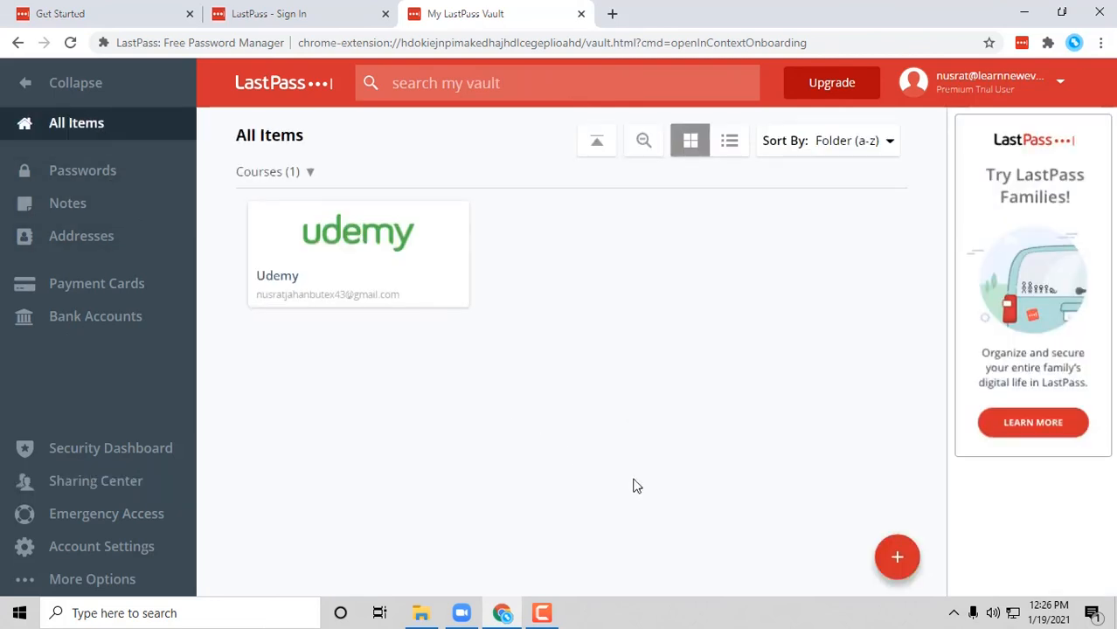